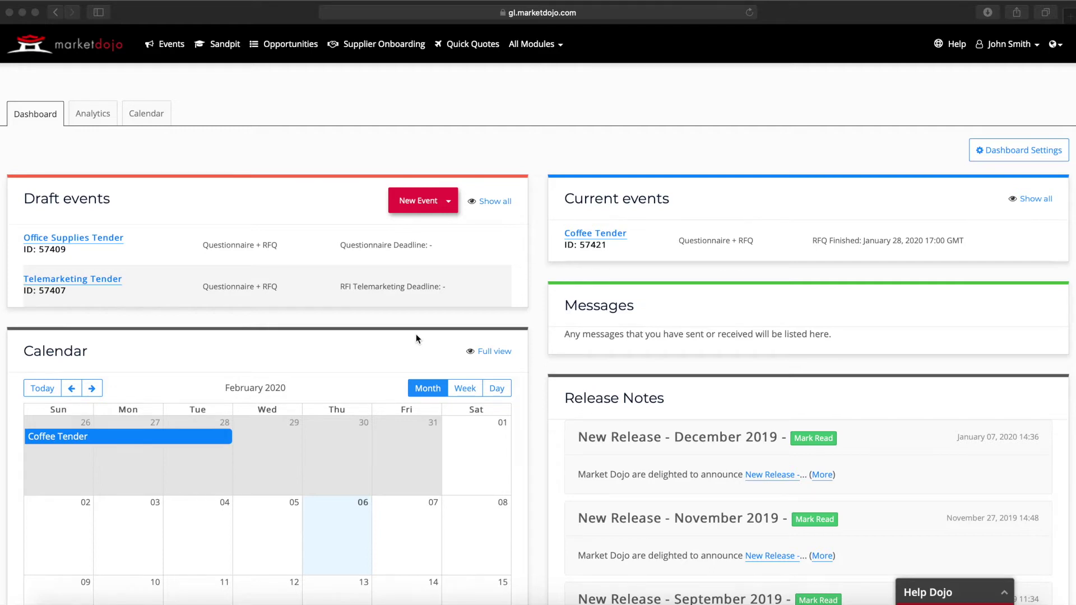
- Enter the Sandpit environment and keep acting as Host
left_click(220, 47)
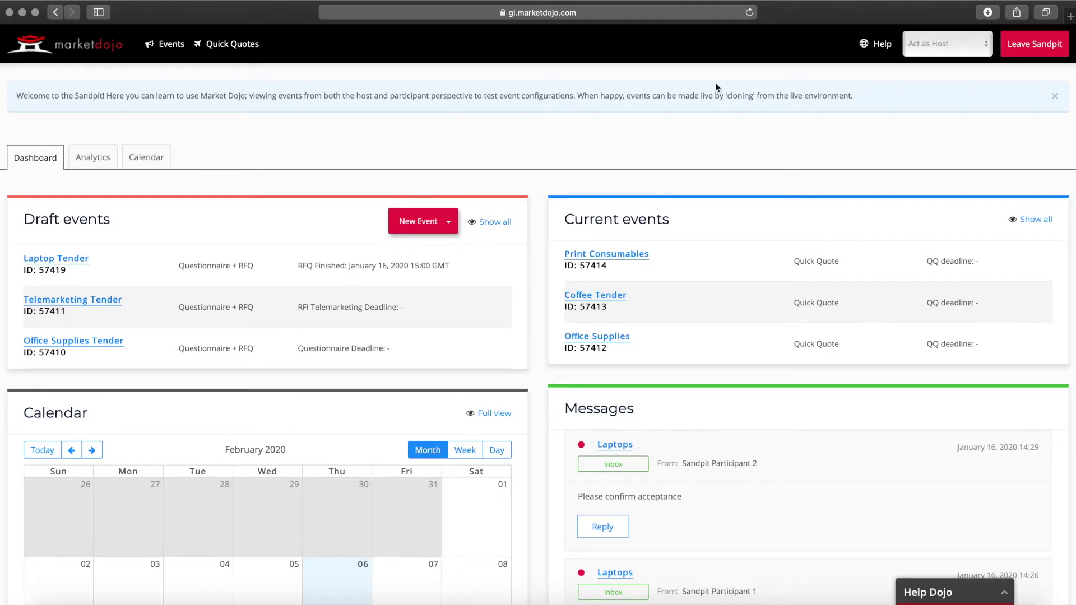
left_click(949, 43)
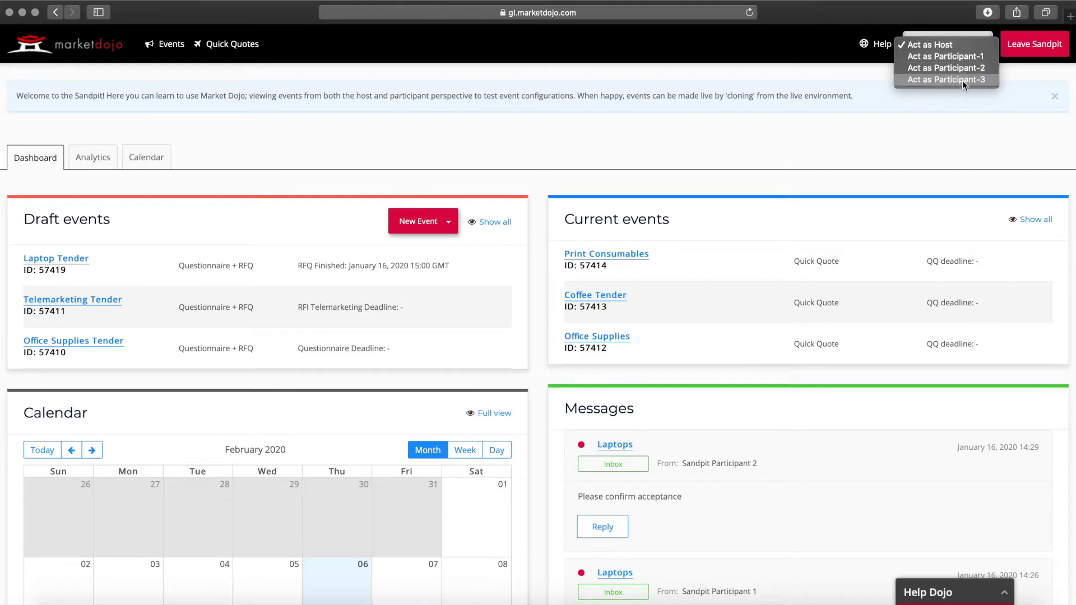
left_click(967, 47)
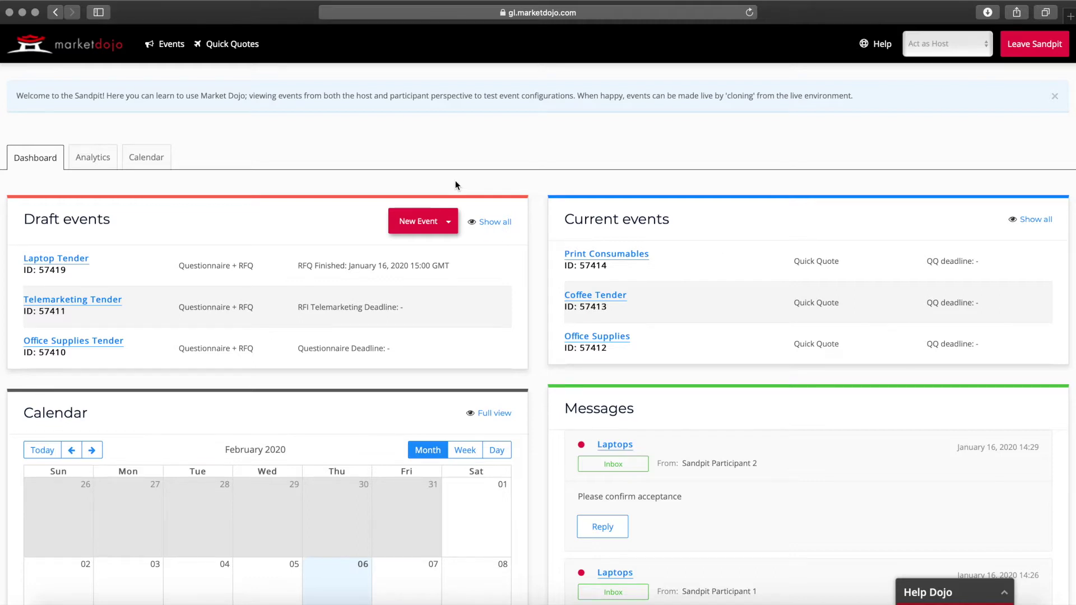
left_click(448, 223)
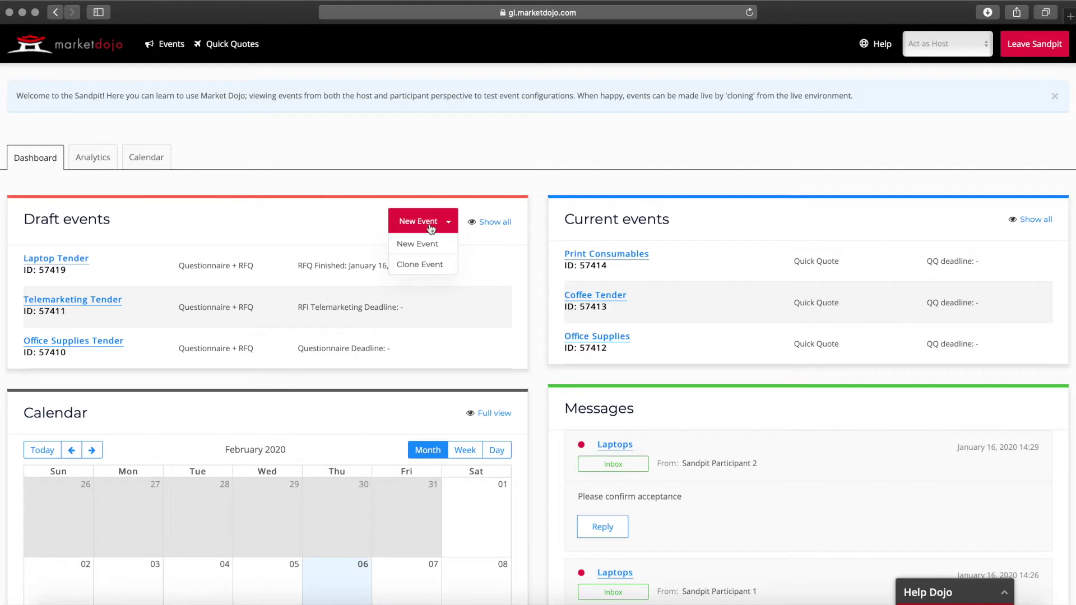
- Create a new event from scratch named 'IT Hardware'
left_click(424, 243)
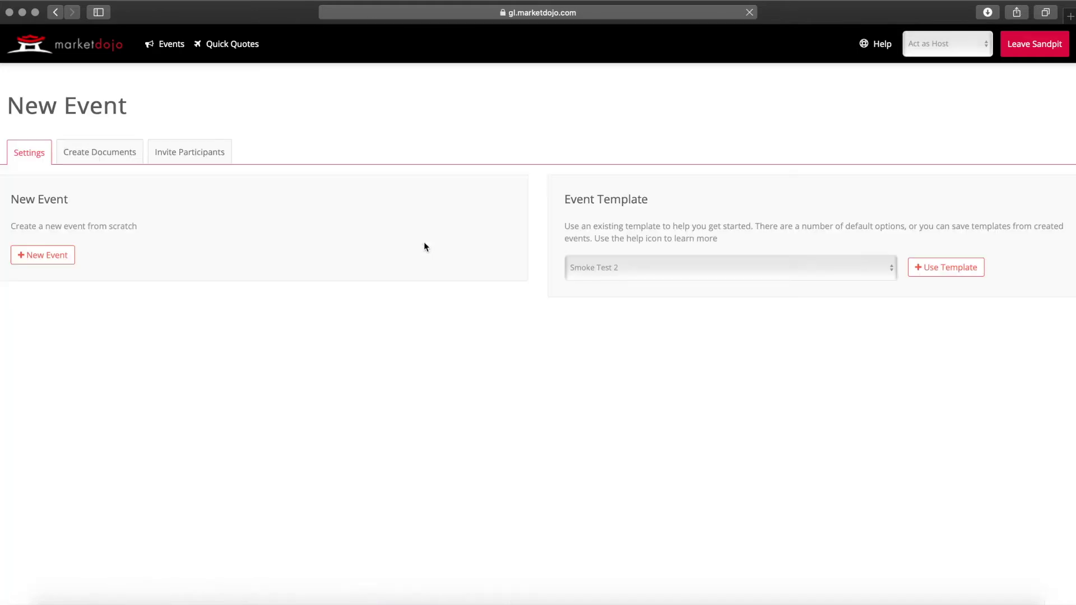
left_click(61, 259)
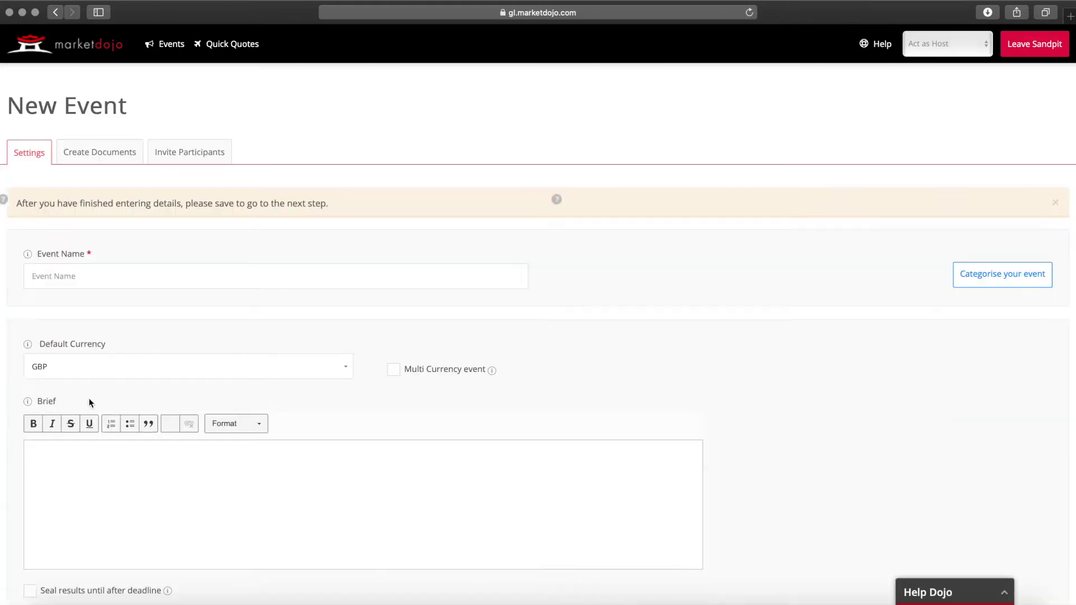
left_click(116, 276)
type("IT")
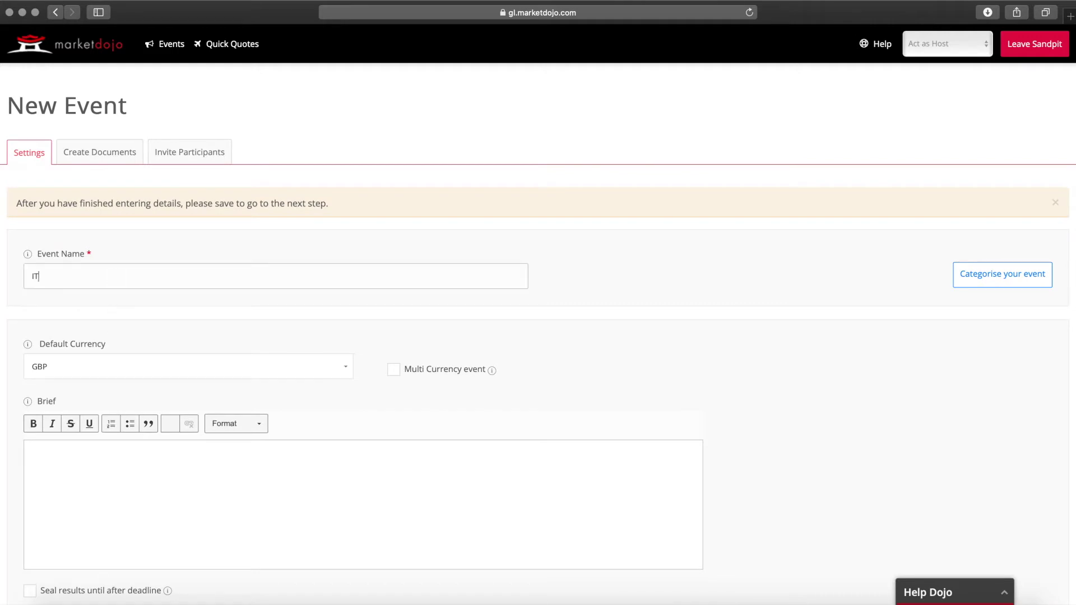
type(" Hardware")
left_click(709, 364)
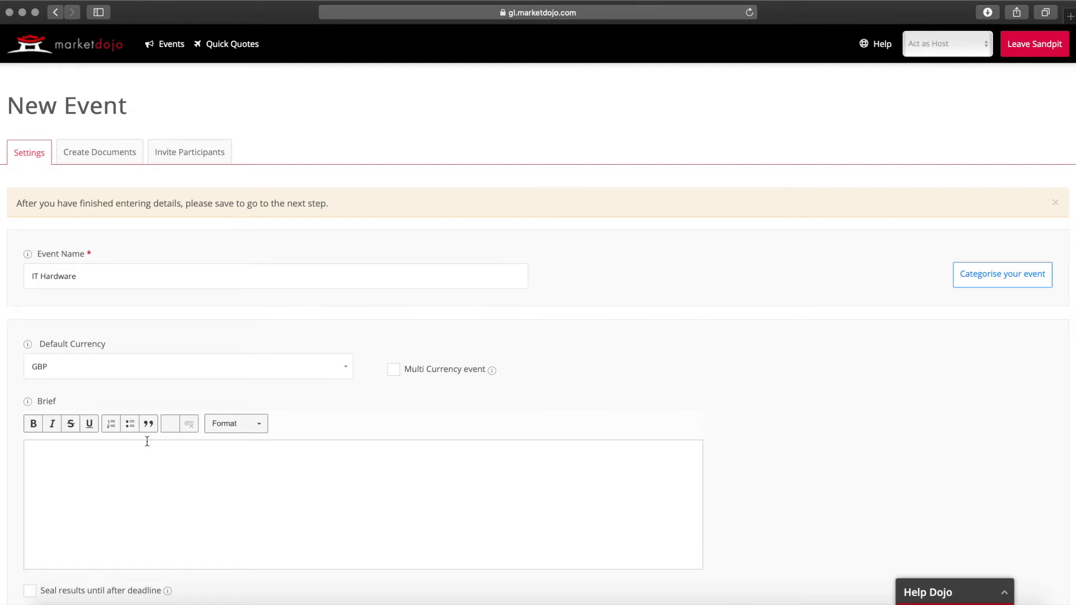
- Keep GBP as the default currency with Multi Currency left off
left_click(343, 370)
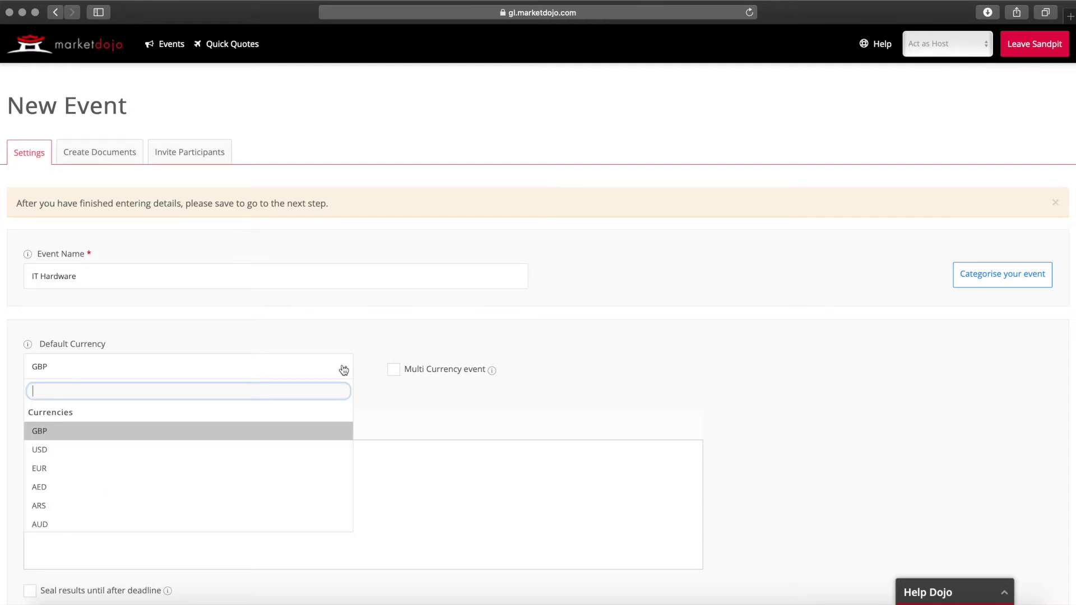
left_click(344, 370)
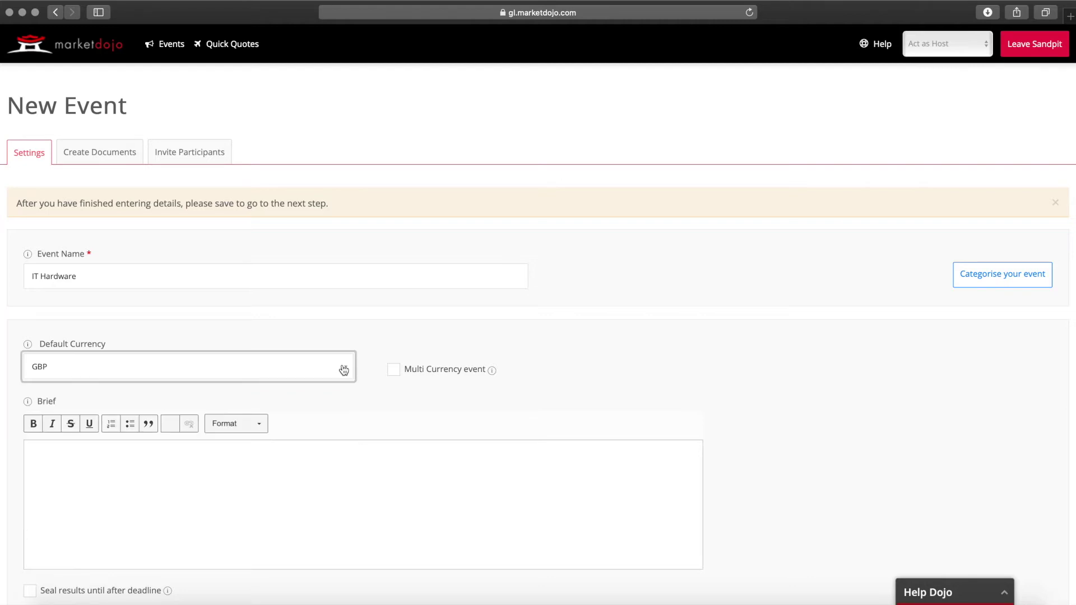
left_click(394, 369)
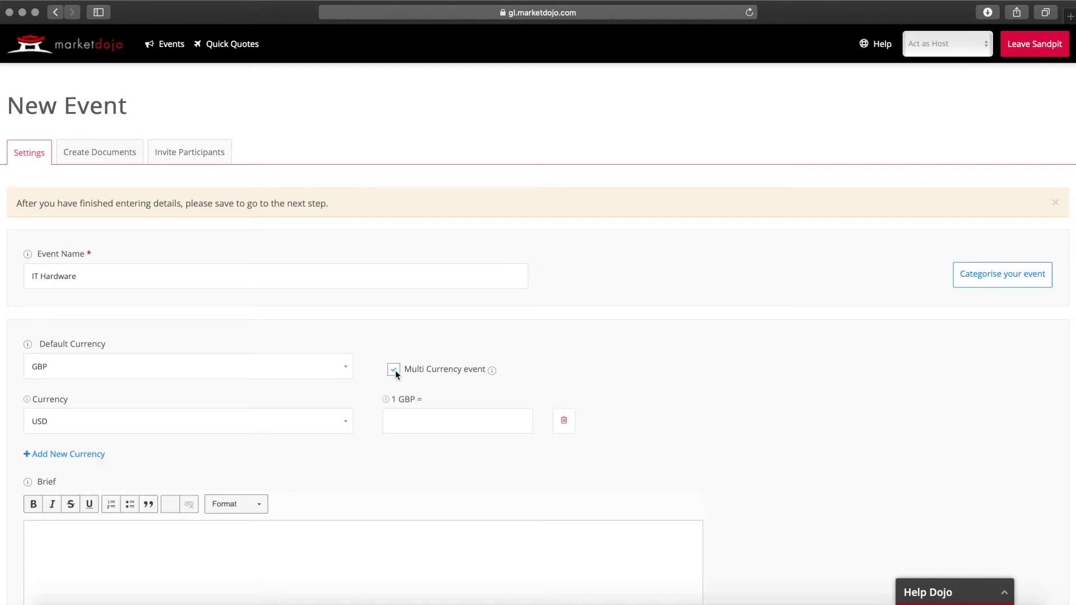
left_click(394, 370)
scroll(380, 445, "down", 3)
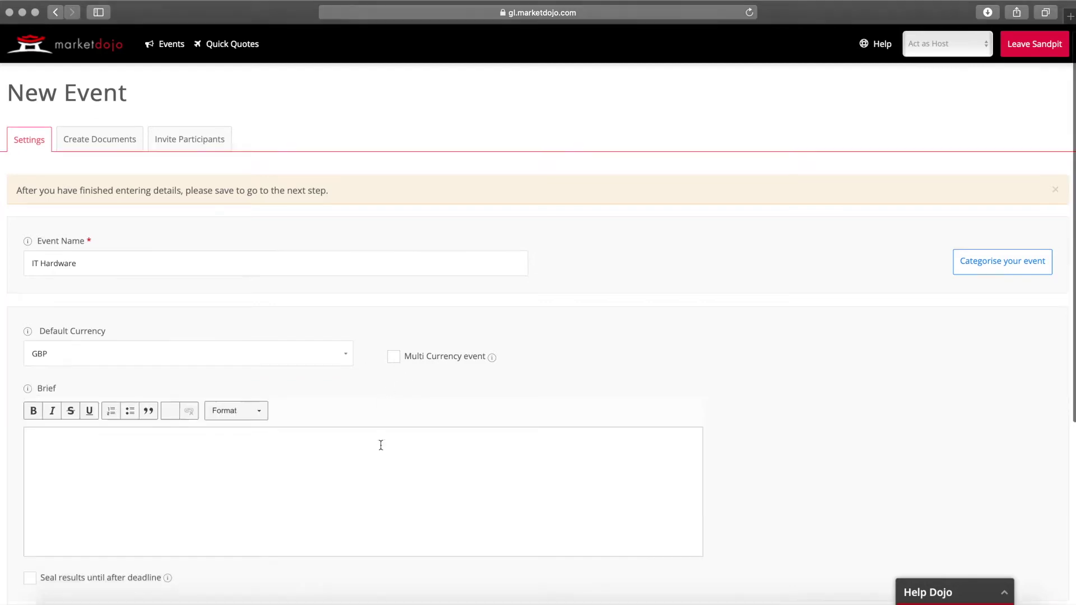
- Paste the four-paragraph brief about sourcing 20 laptops delivered to the London office
left_click(177, 360)
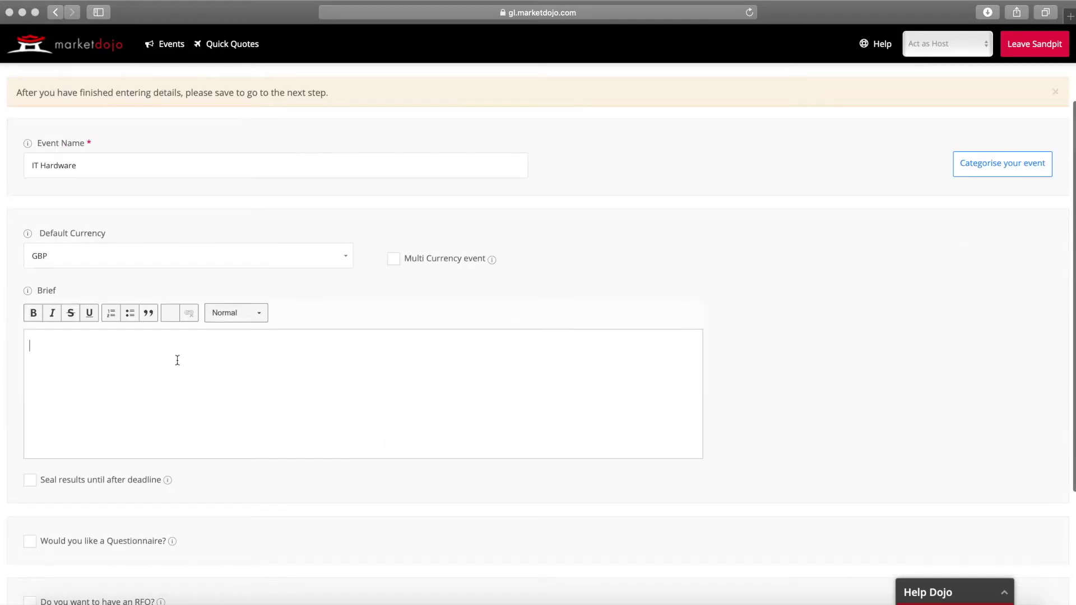
key("super+v")
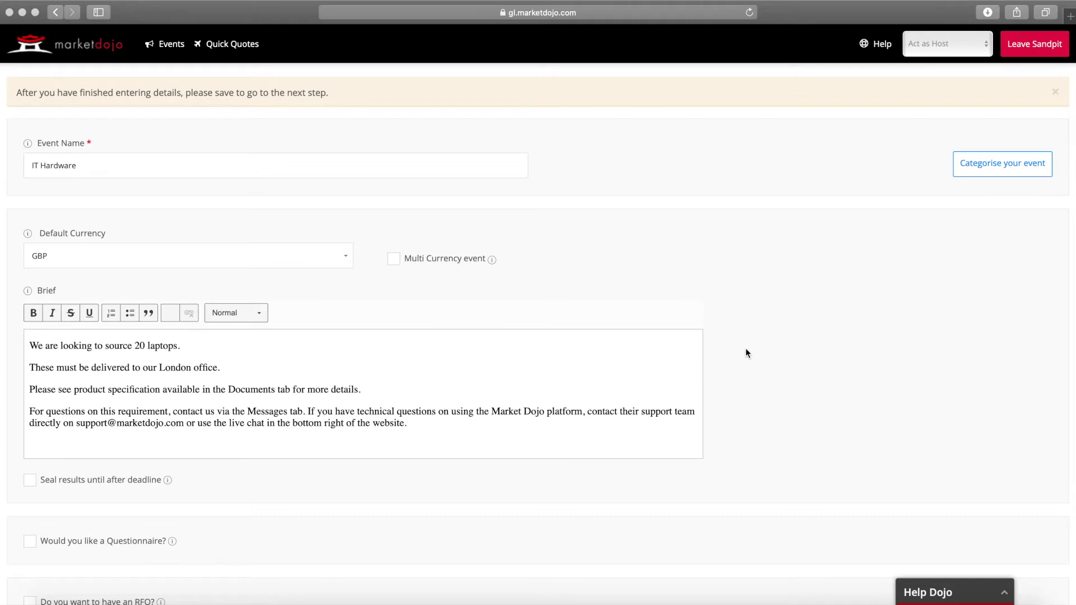
scroll(745, 350, "down", 1)
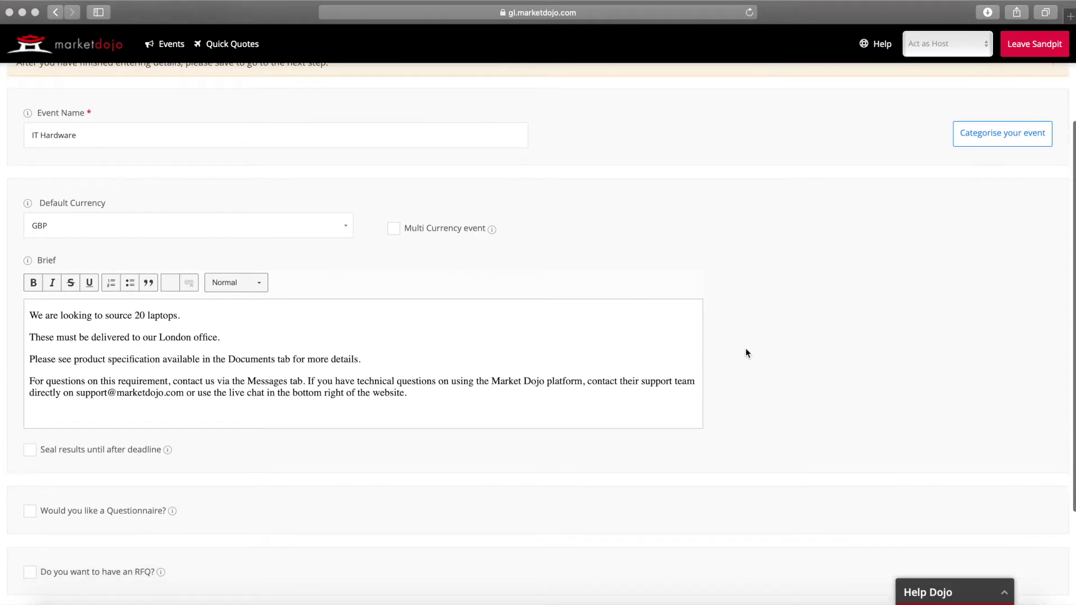
scroll(746, 349, "down", 1)
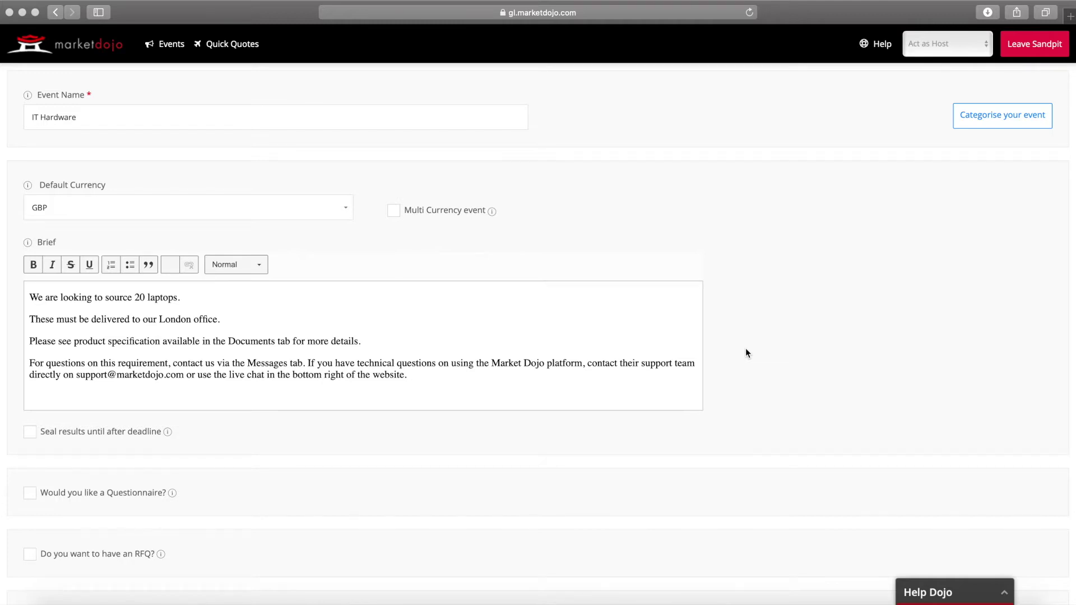
scroll(746, 353, "down", 2)
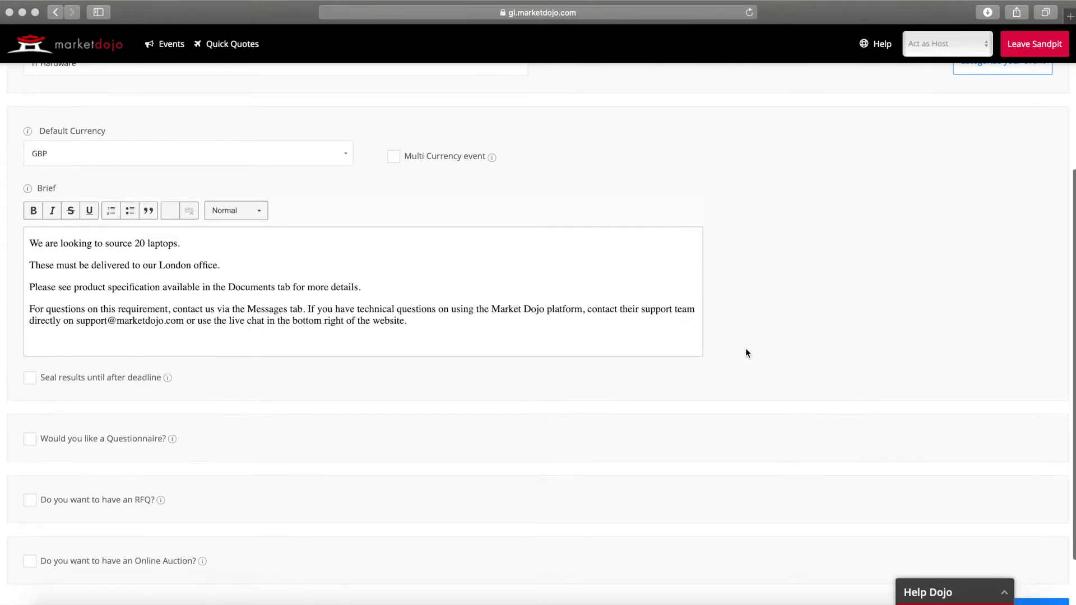
scroll(745, 352, "down", 3)
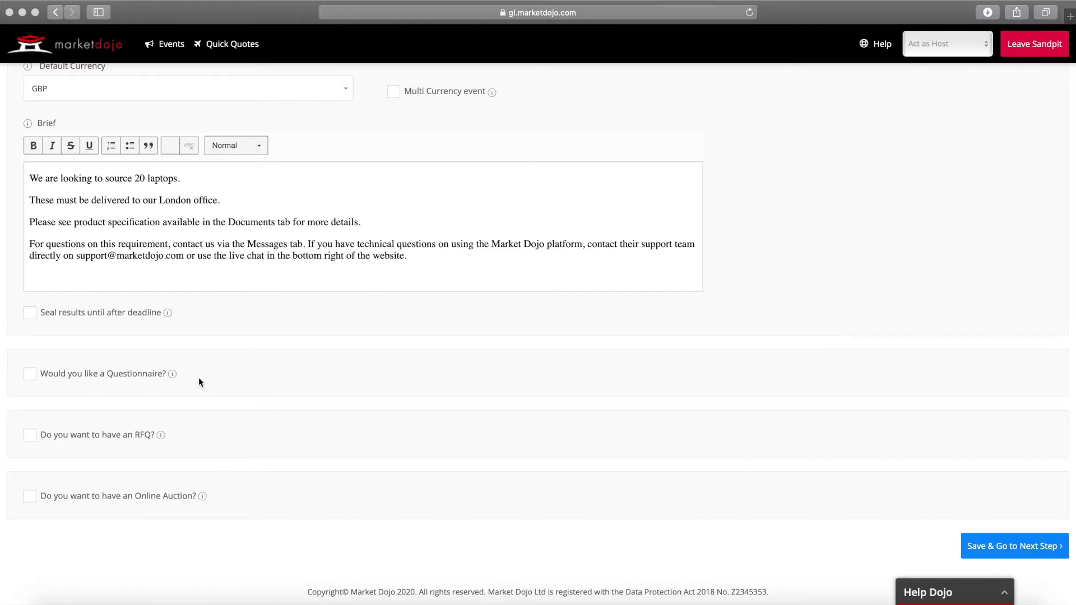
left_click(95, 381)
scroll(210, 384, "down", 1)
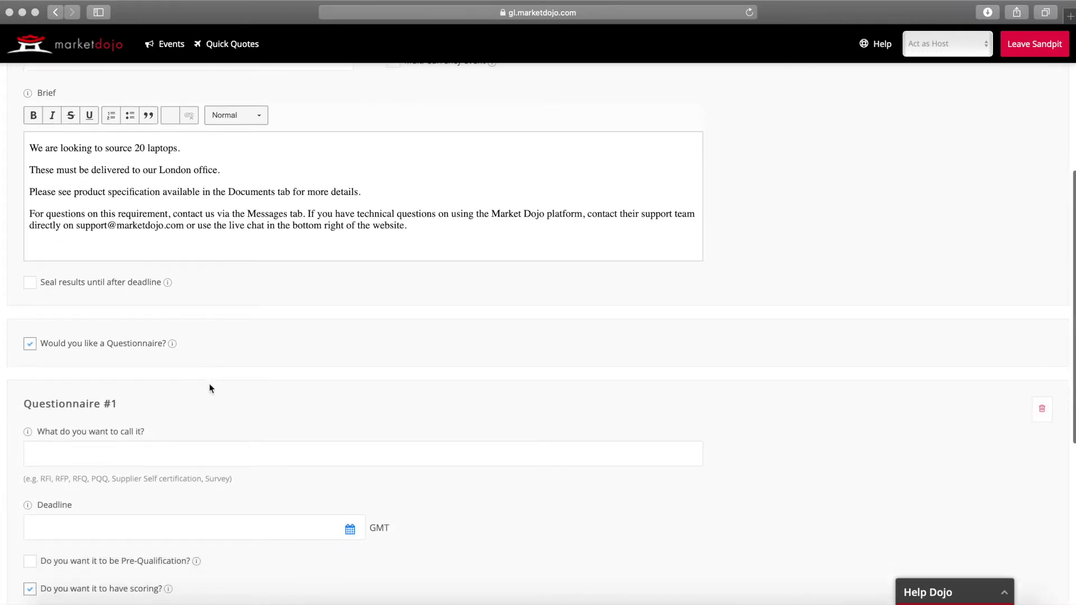
scroll(210, 388, "down", 3)
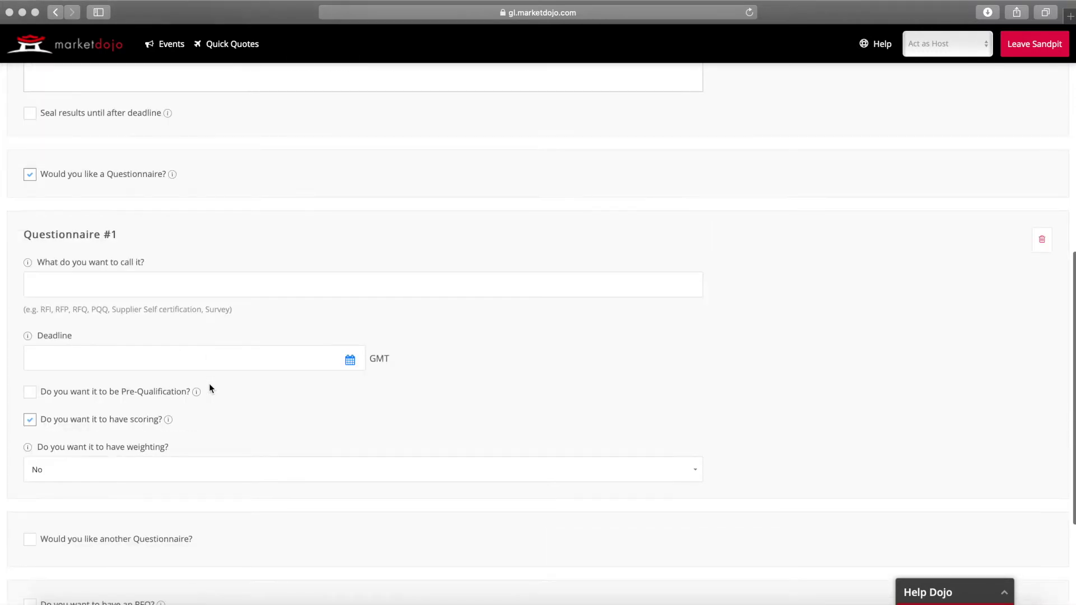
left_click(149, 173)
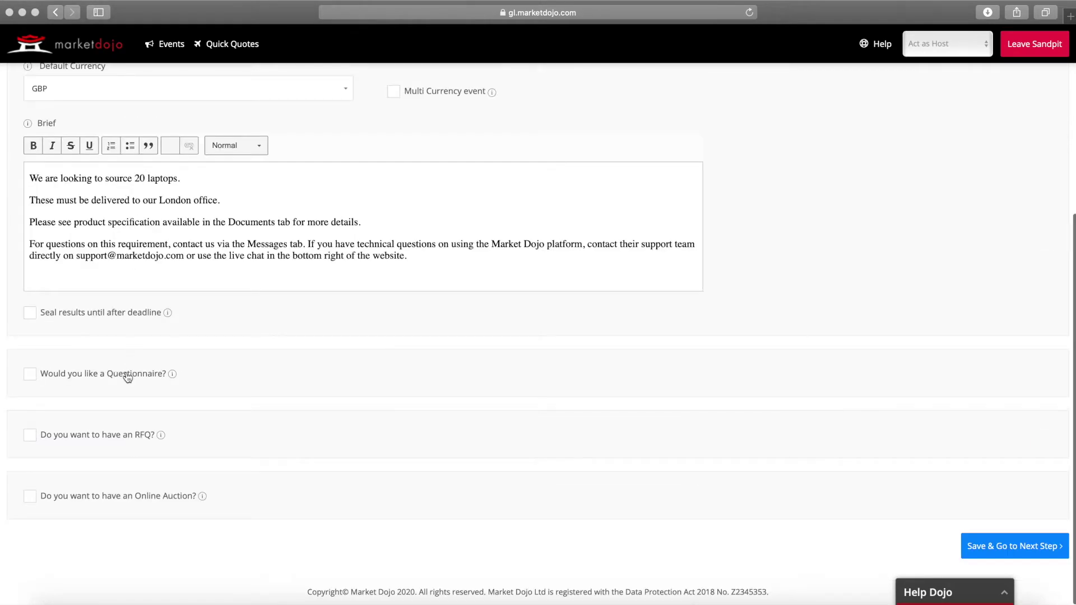
left_click(124, 436)
scroll(234, 438, "down", 3)
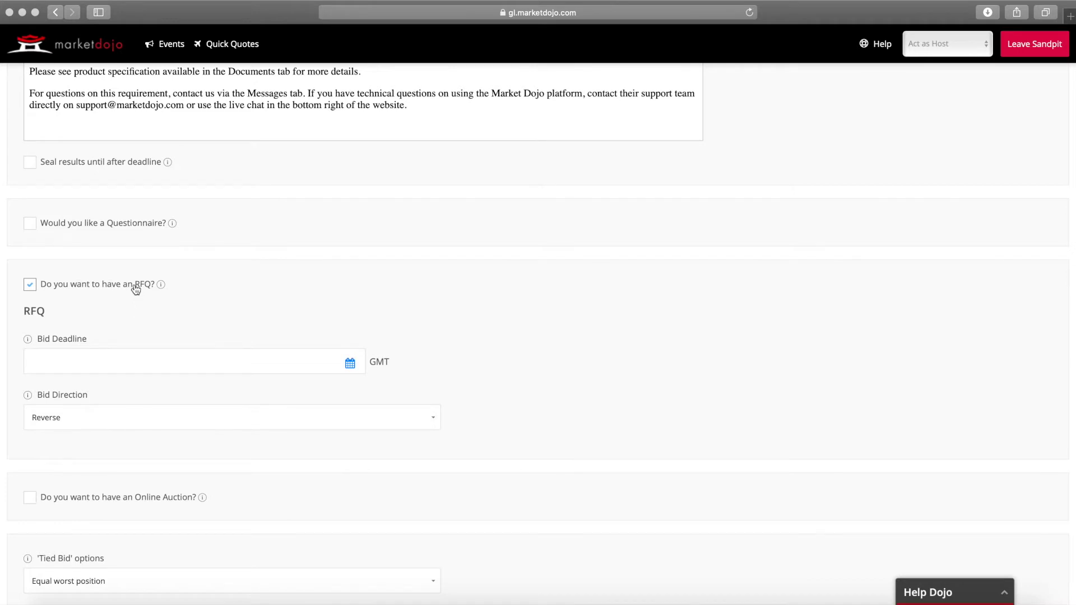
left_click(136, 287)
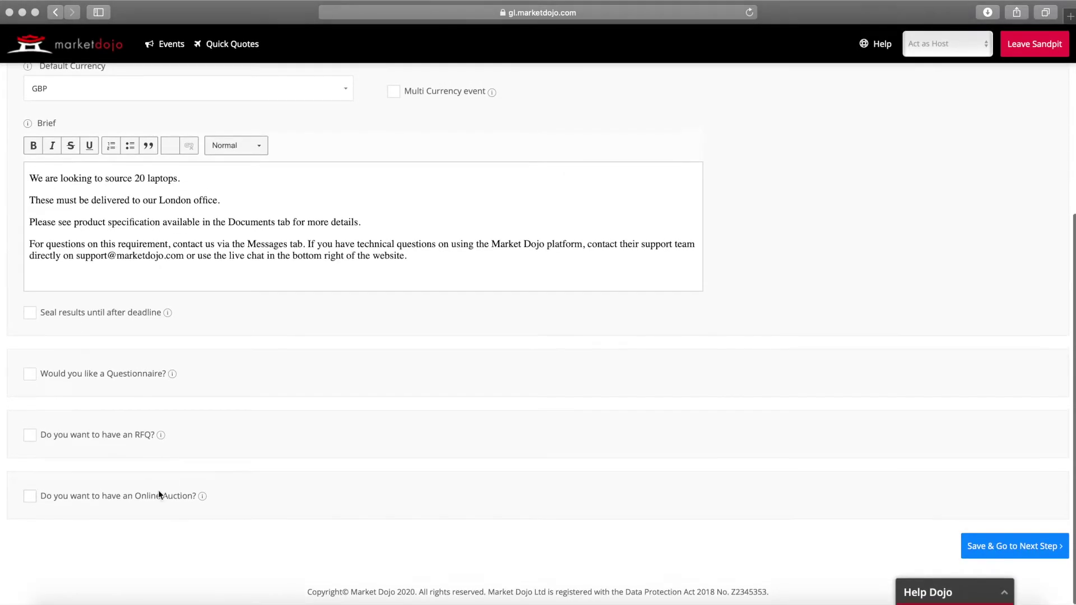
left_click(154, 498)
scroll(295, 486, "down", 5)
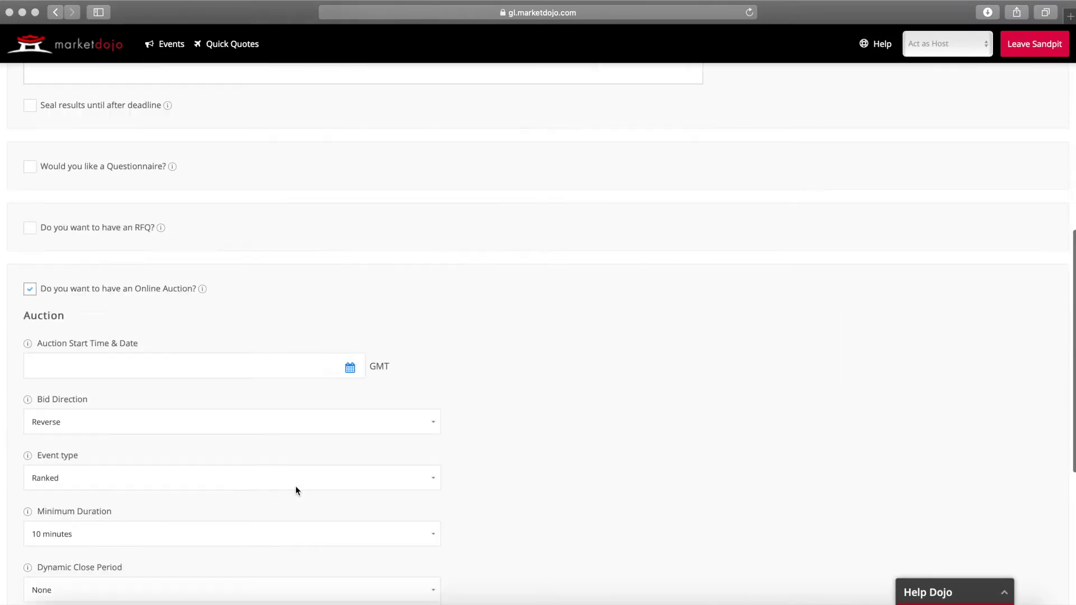
scroll(297, 492, "down", 3)
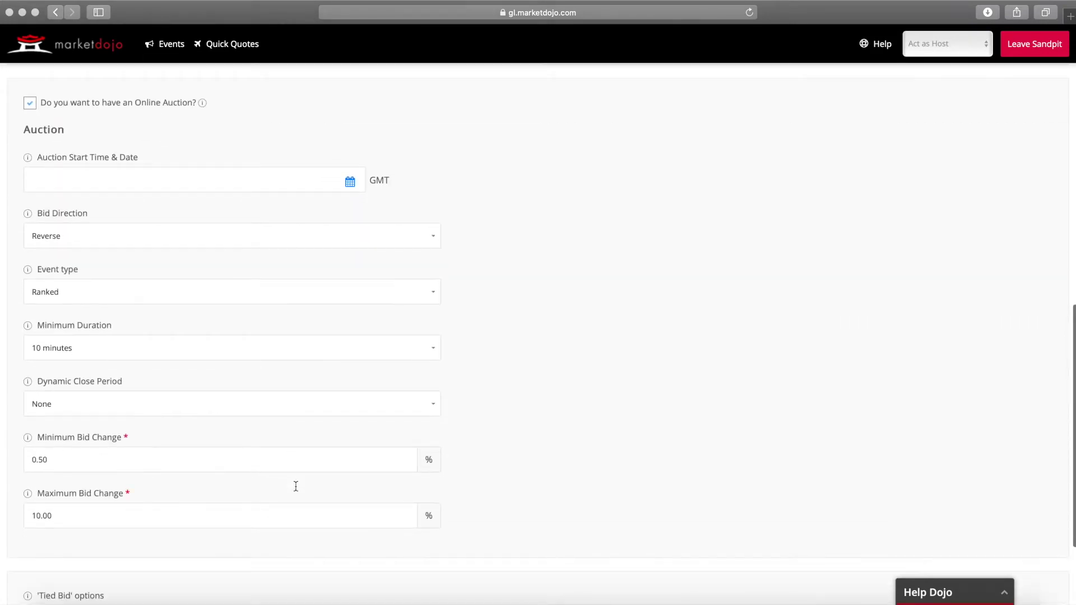
scroll(296, 486, "down", 1)
scroll(295, 486, "up", 4)
left_click(162, 271)
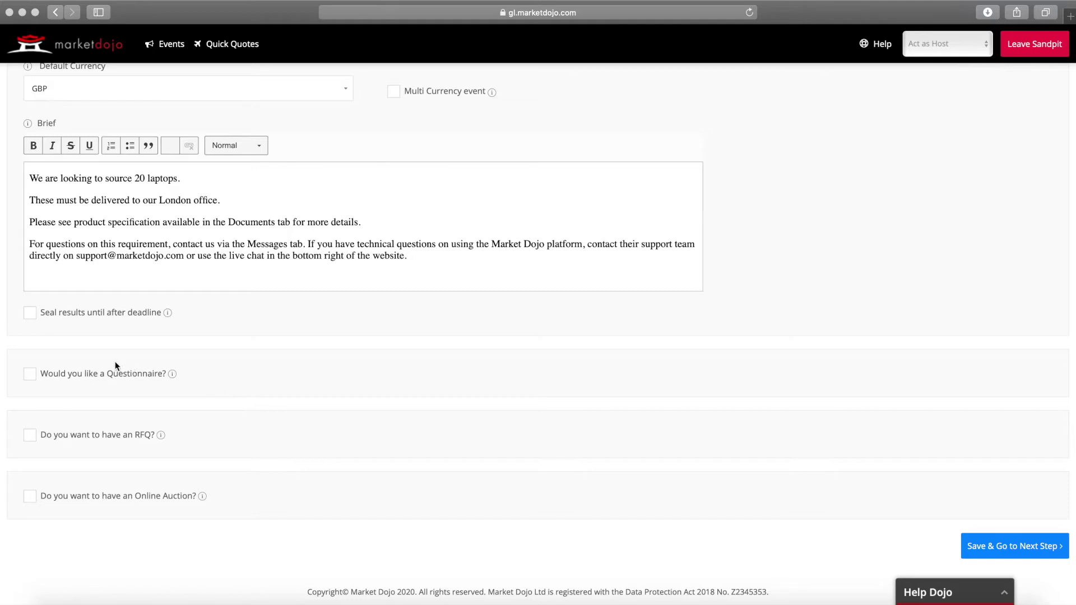
left_click(30, 375)
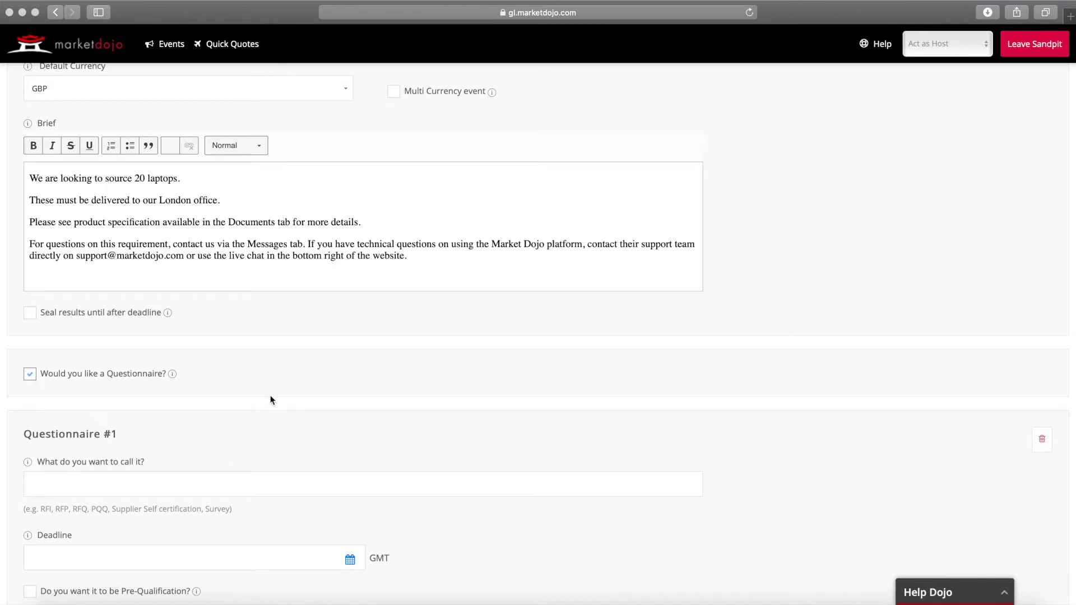
- Tick RFQ and add an unscored 'Terms & conditions' questionnaire with its deadline
scroll(271, 398, "down", 3)
scroll(270, 400, "down", 5)
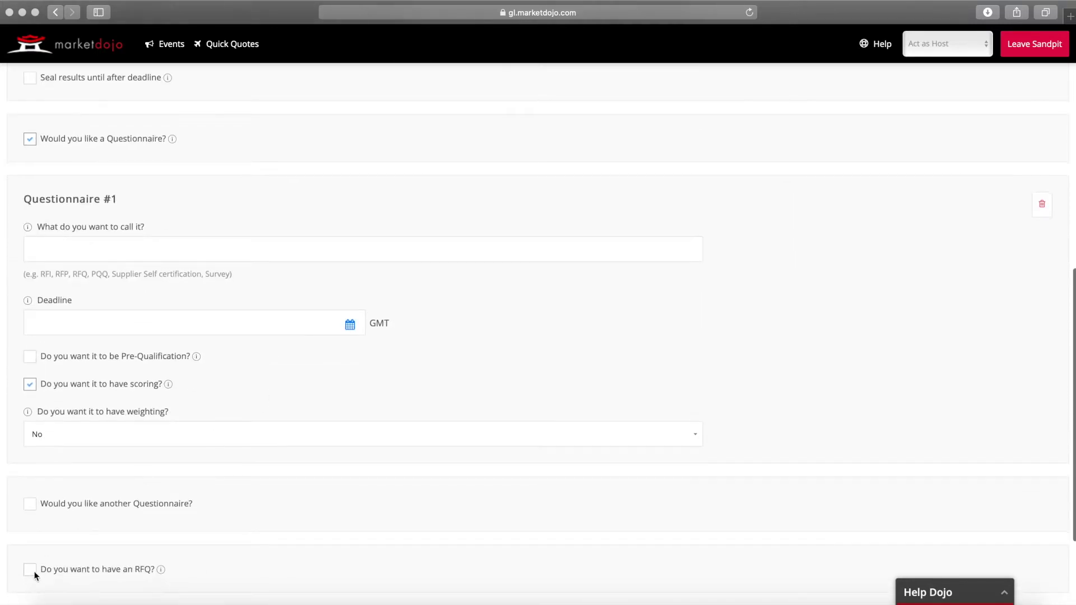
left_click(32, 570)
scroll(200, 445, "up", 4)
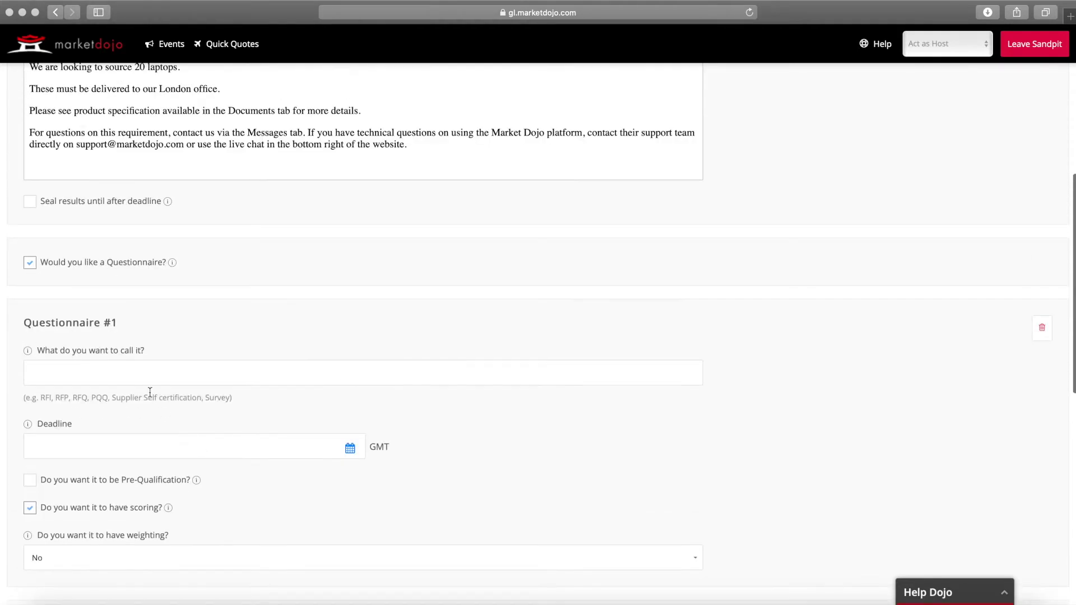
left_click(149, 372)
type("Term")
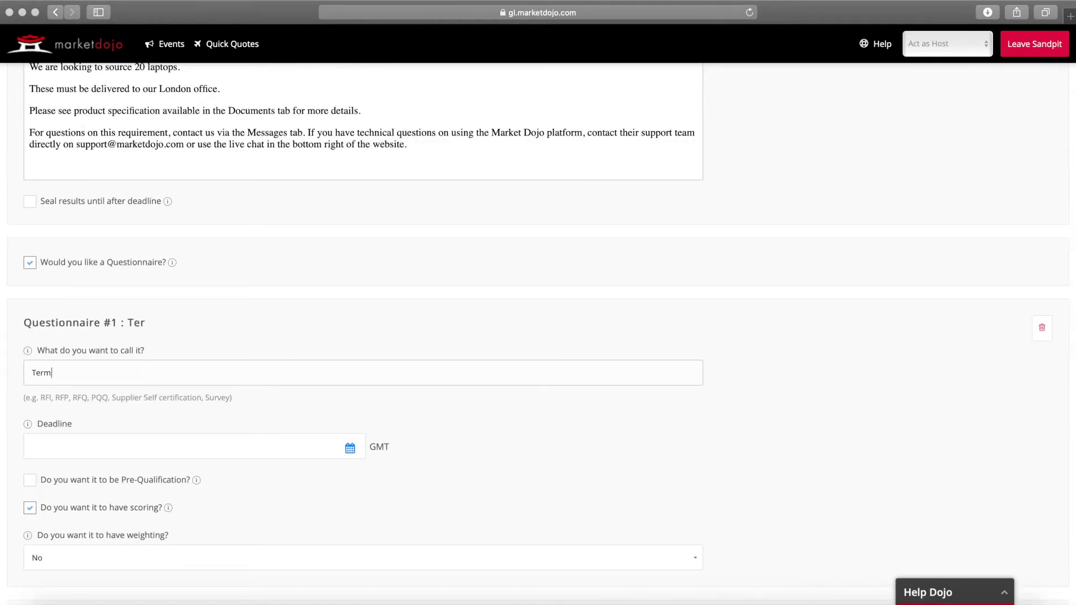
type("s & conditions")
key("Tab")
scroll(490, 479, "down", 1)
scroll(491, 475, "down", 4)
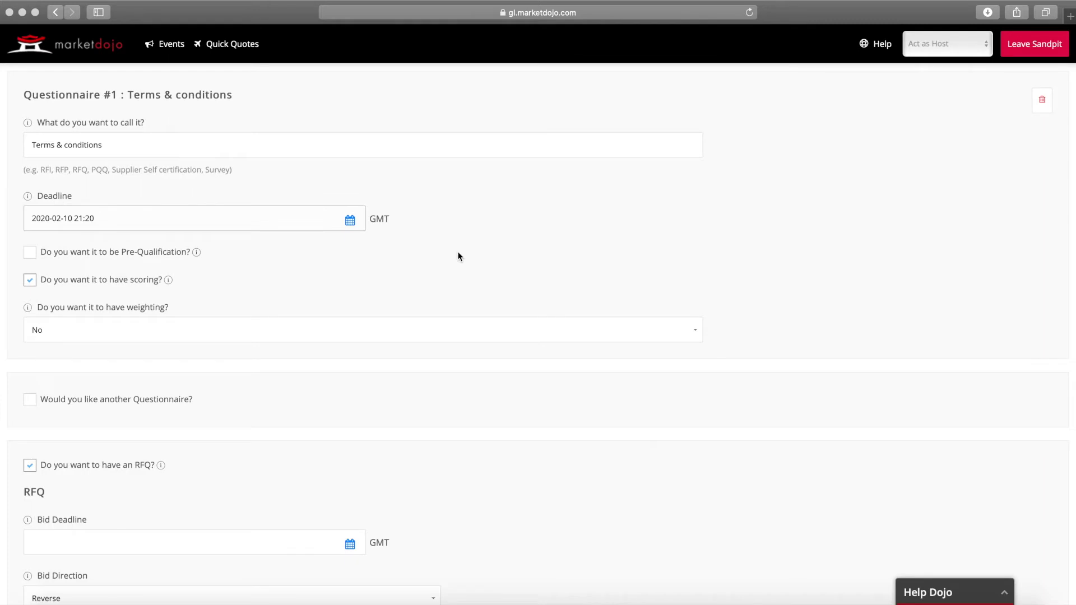
left_click(31, 250)
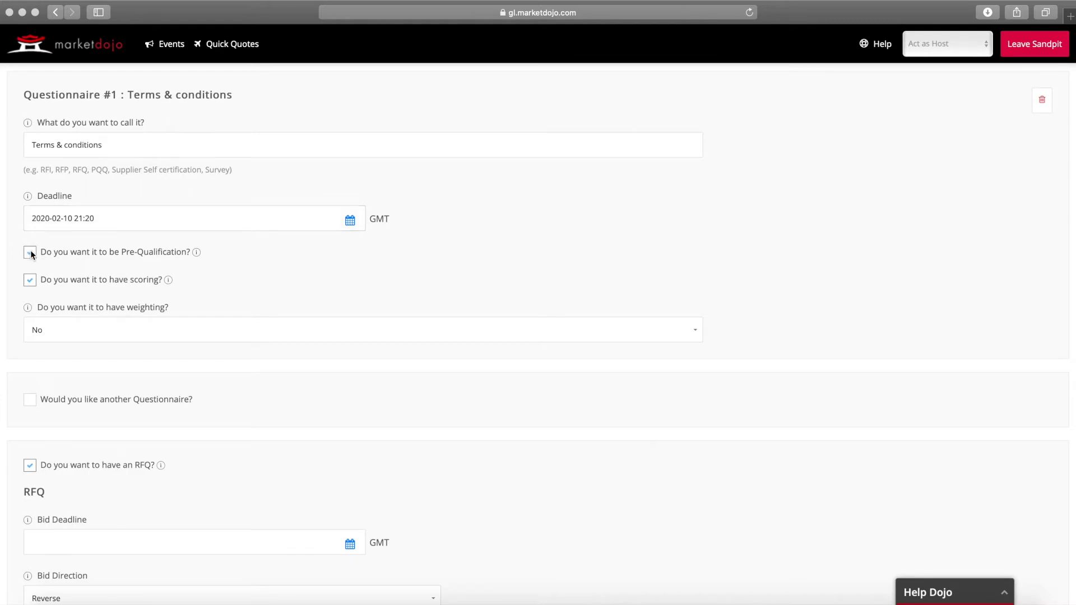
left_click(30, 281)
left_click(30, 280)
left_click(31, 281)
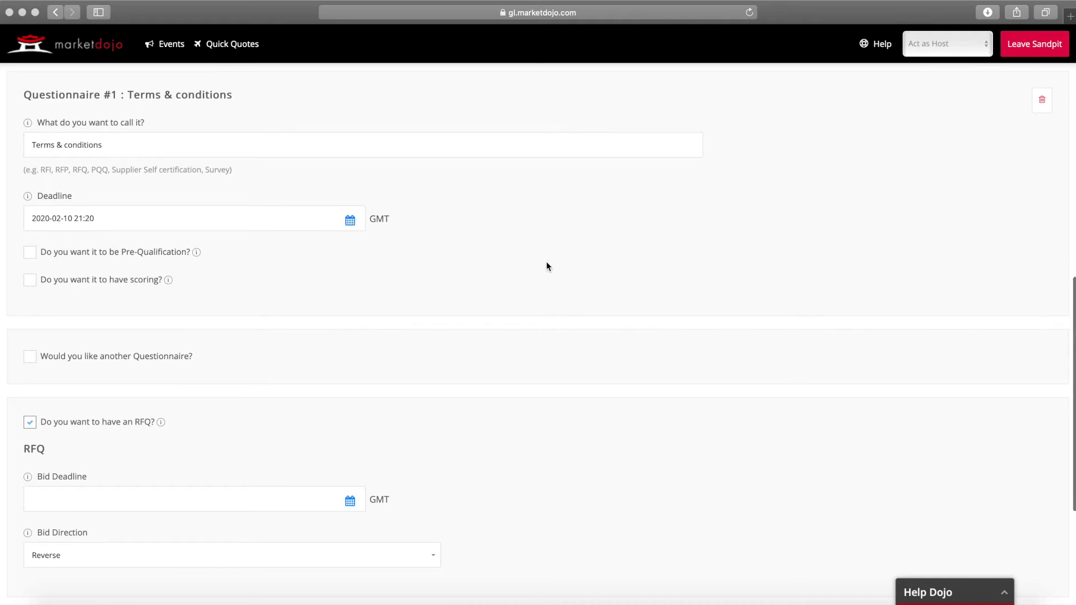
scroll(547, 265, "down", 2)
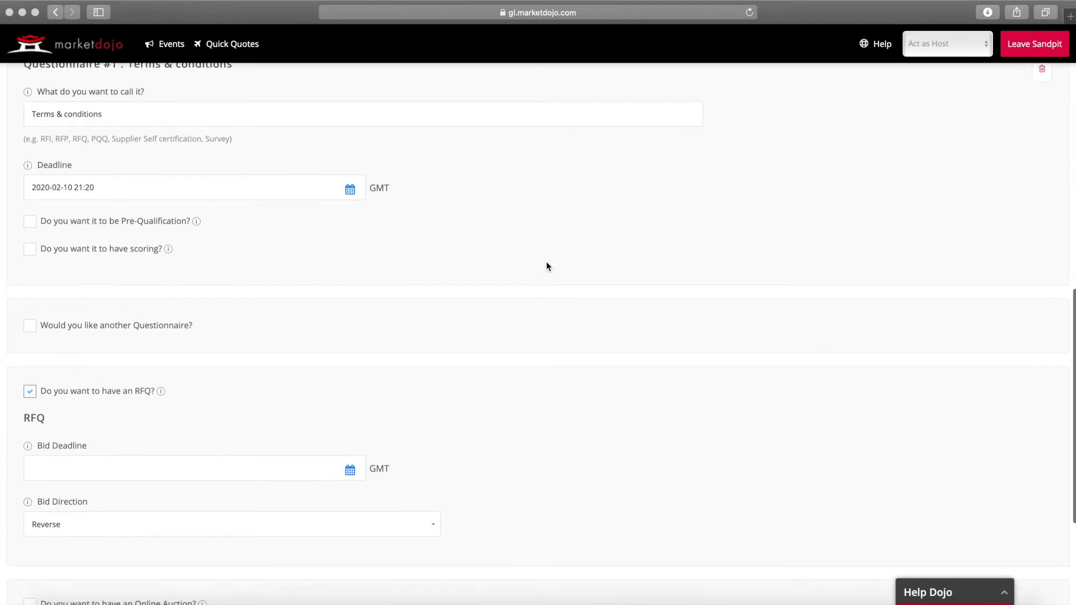
scroll(547, 264, "down", 3)
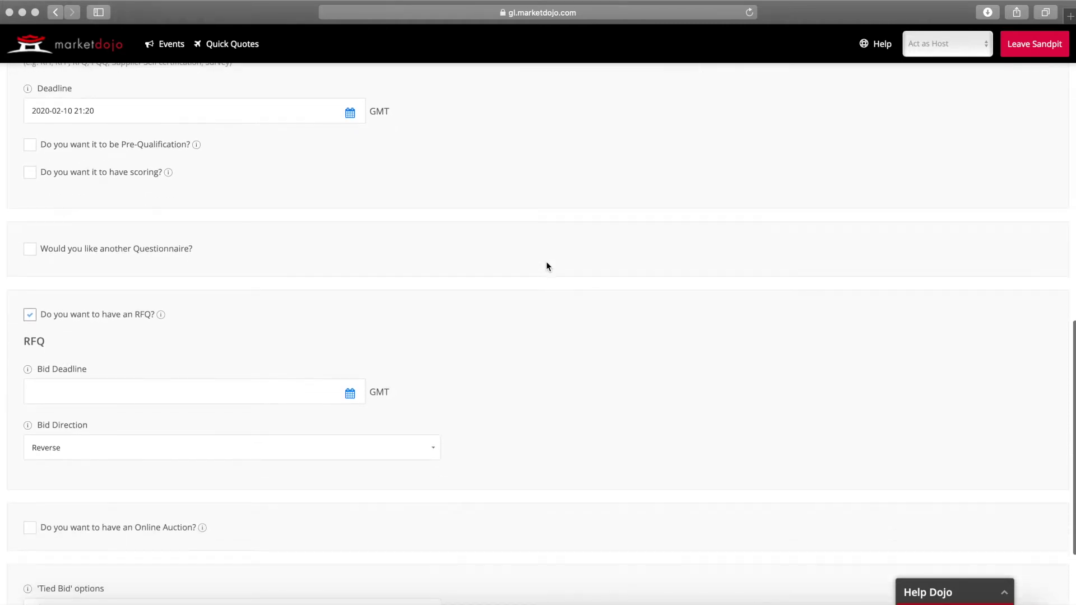
scroll(548, 267, "down", 1)
left_click(129, 371)
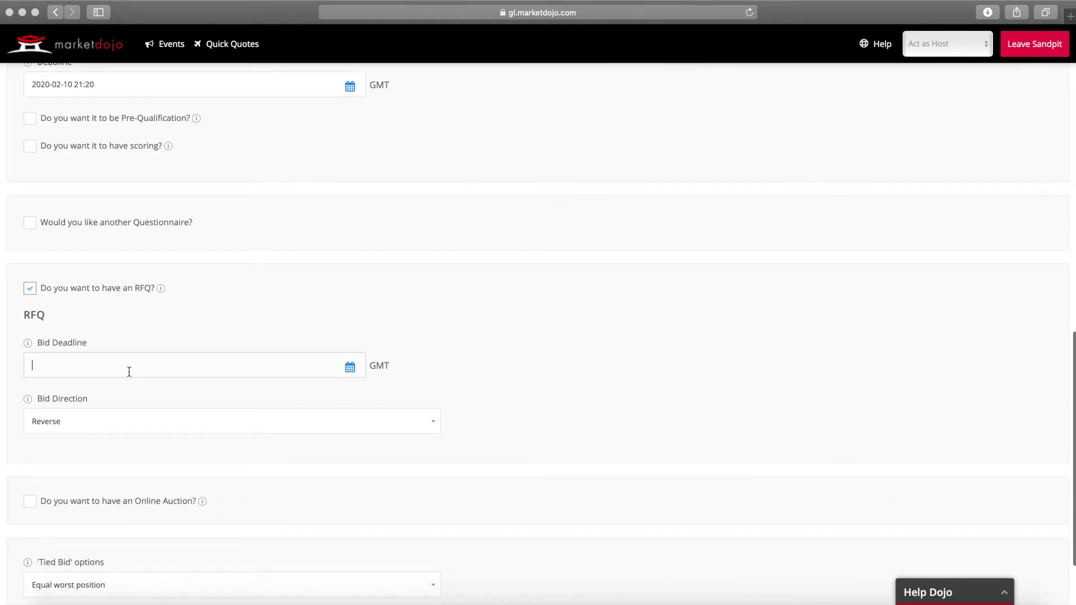
left_click(129, 372)
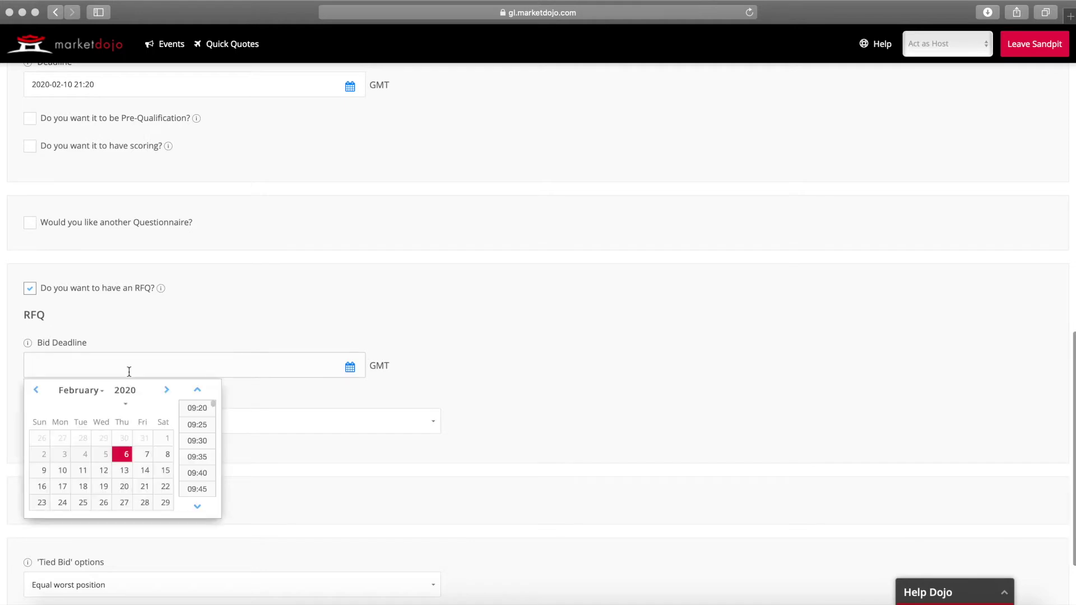
key("super+v")
left_click(625, 381)
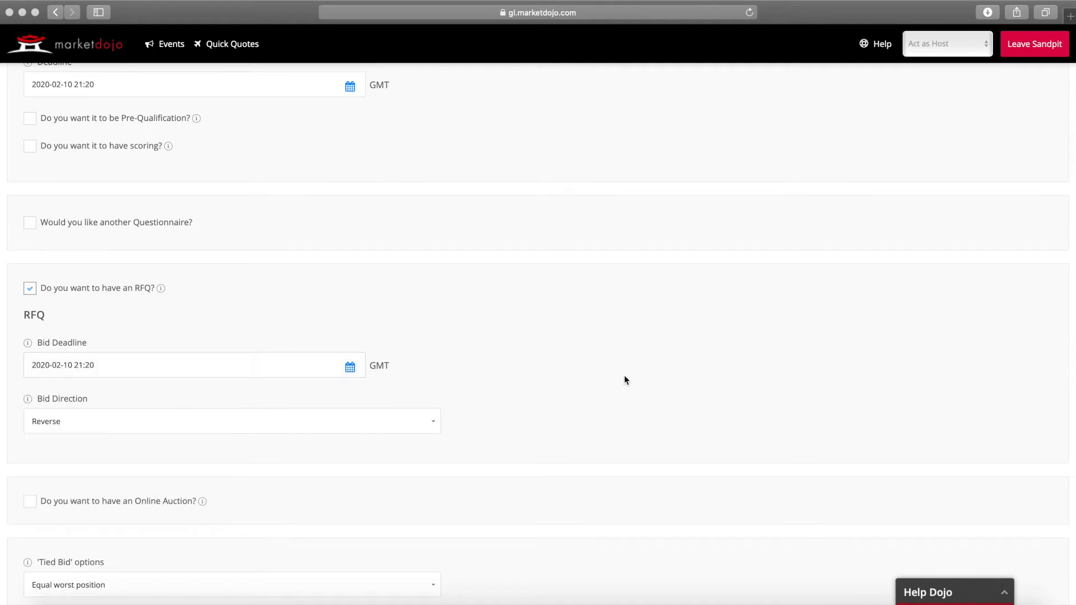
scroll(625, 381, "down", 1)
left_click(404, 420)
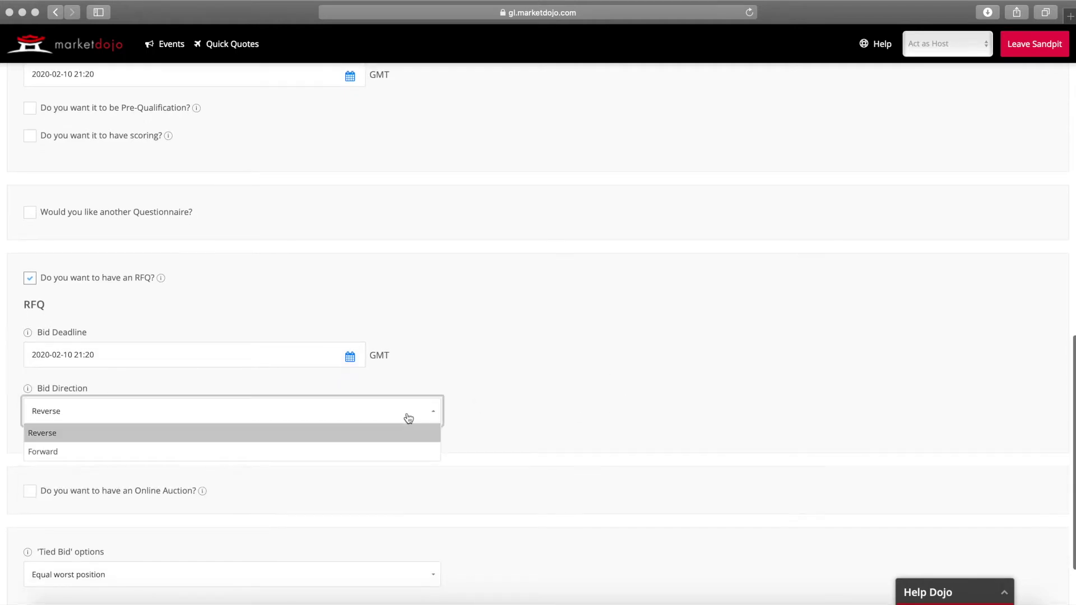
left_click(428, 413)
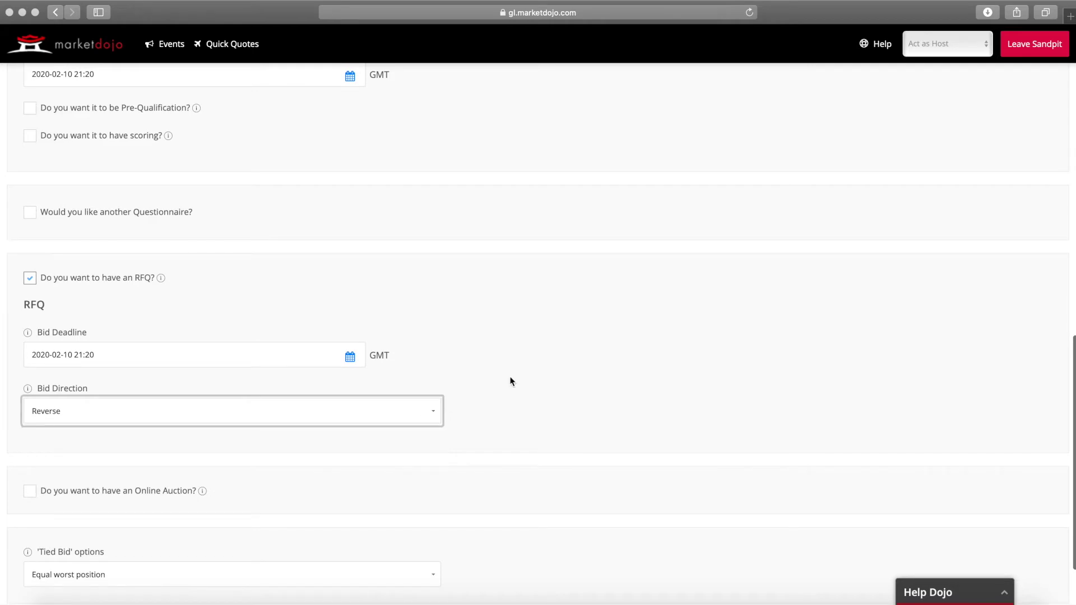
scroll(570, 367, "down", 2)
scroll(569, 364, "down", 2)
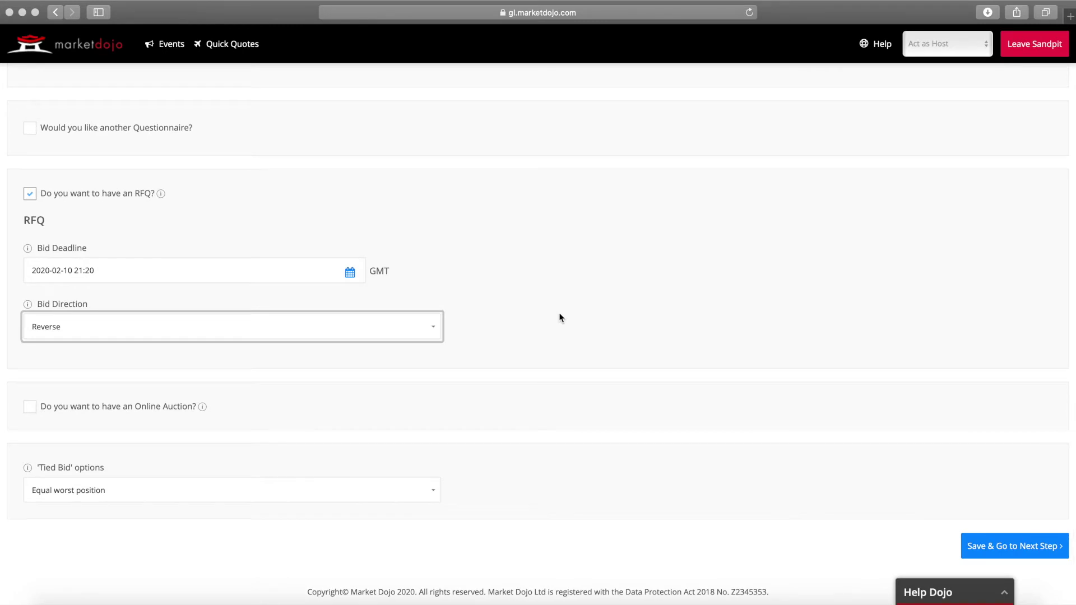
left_click(1027, 552)
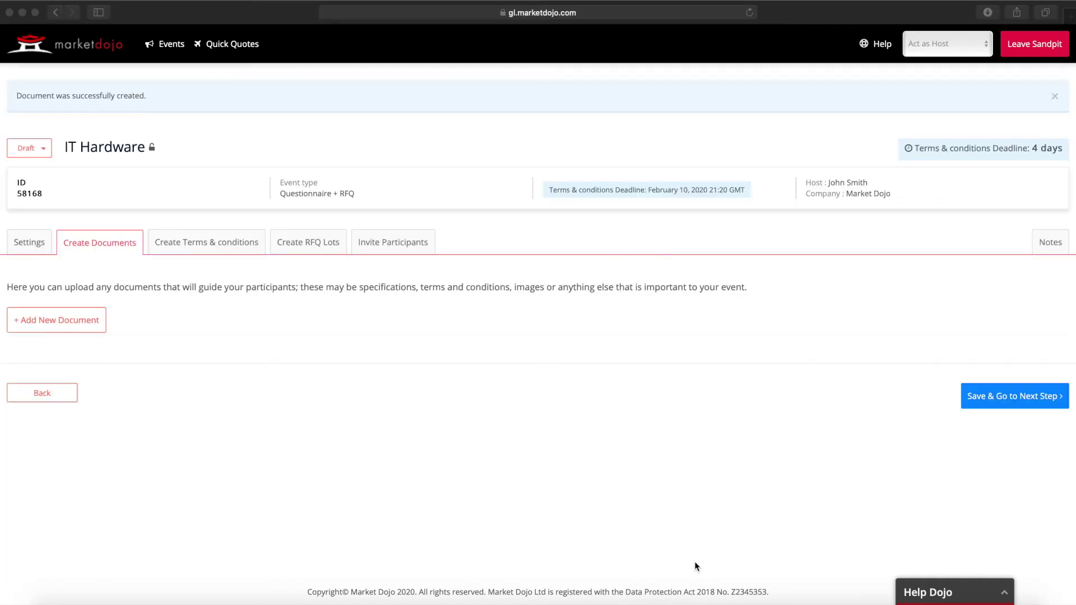
- Add Terms and Conditions.xlsx from the document library to the event
left_click(81, 324)
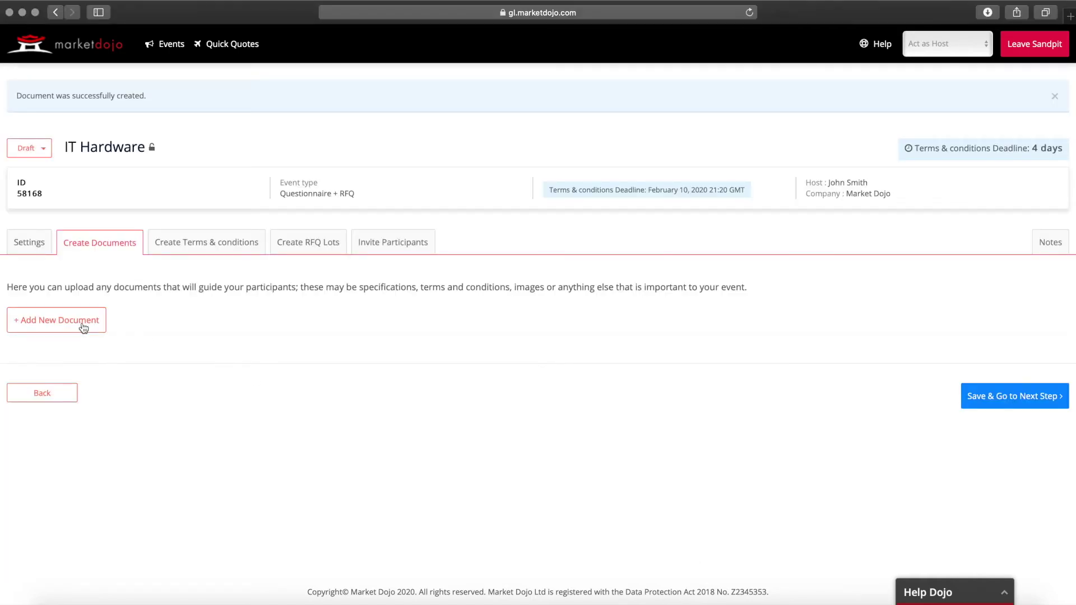
left_click(84, 324)
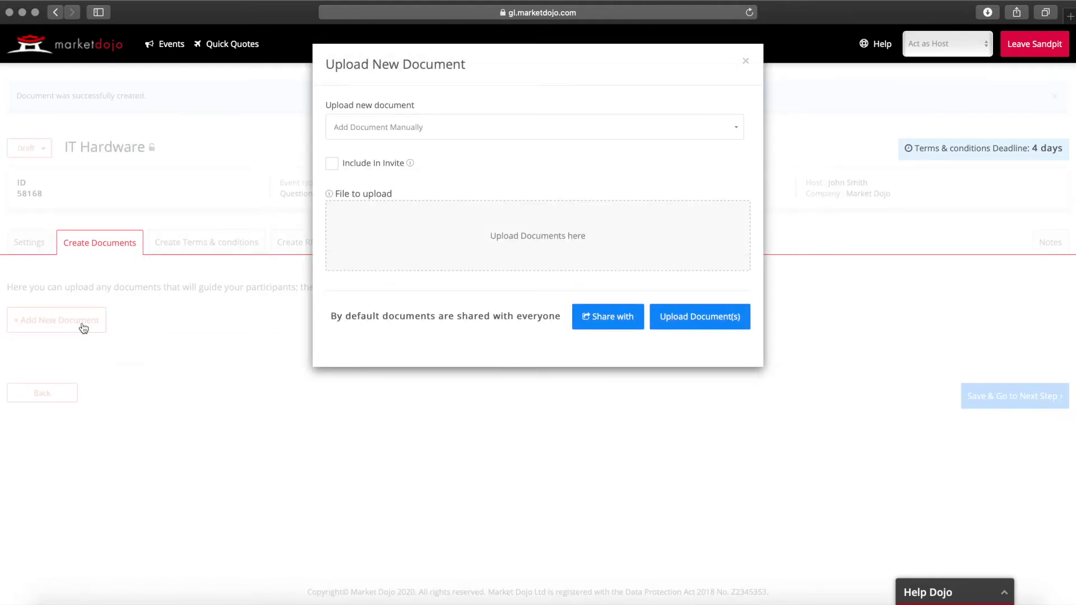
left_click(449, 135)
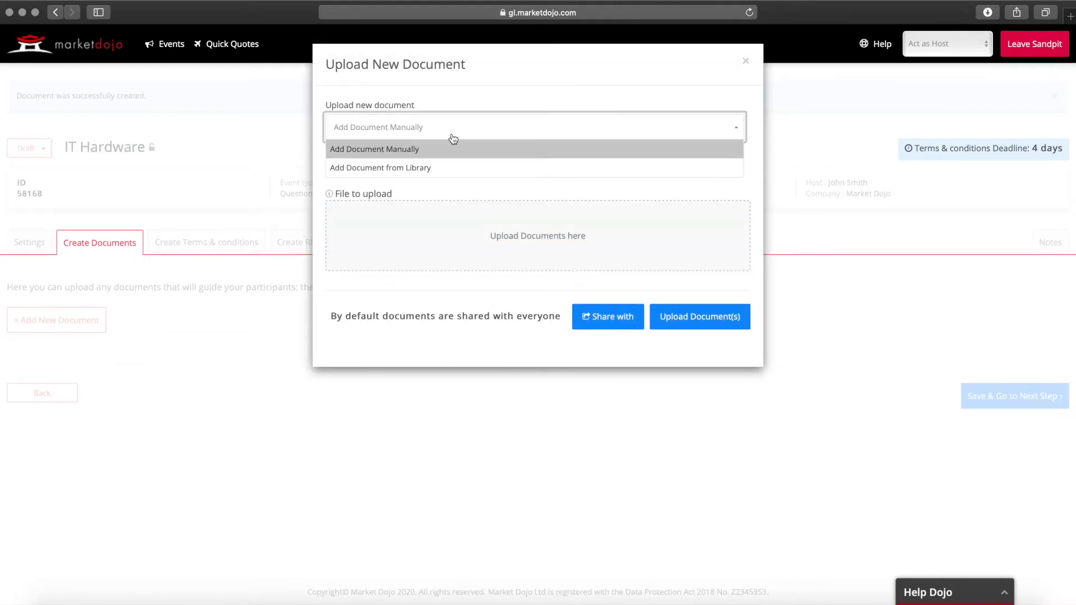
left_click(446, 169)
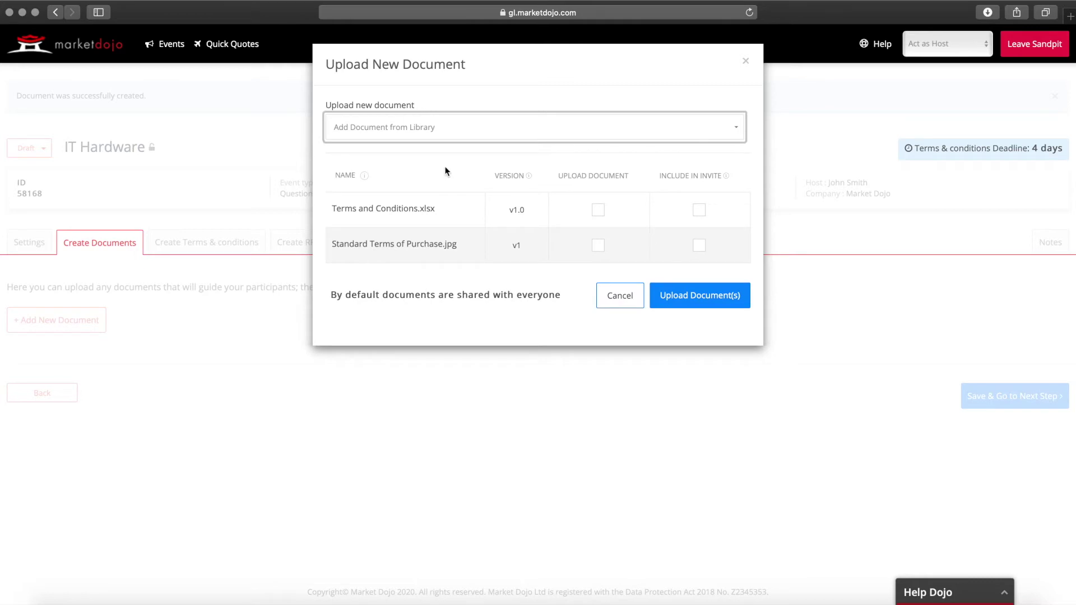
left_click(599, 210)
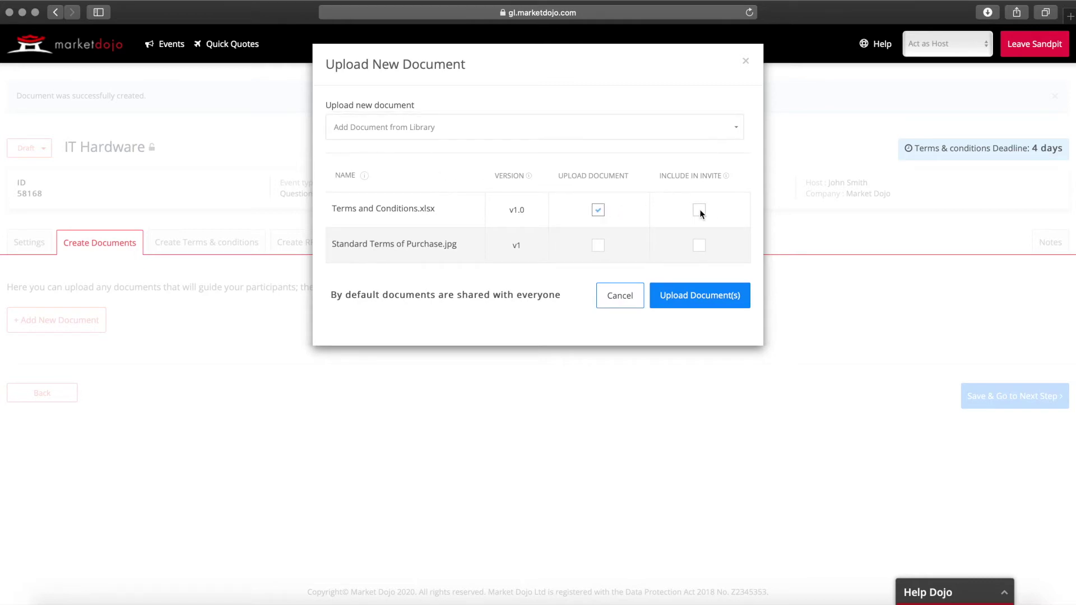
left_click(684, 296)
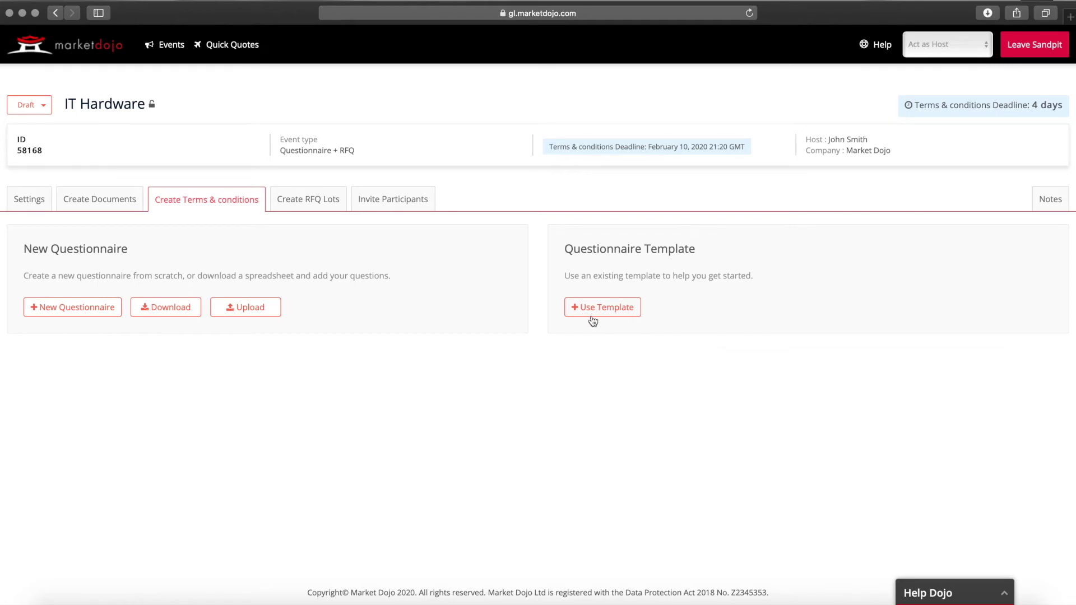
- Create the questionnaire from scratch with the terms & conditions confirmation question
left_click(88, 309)
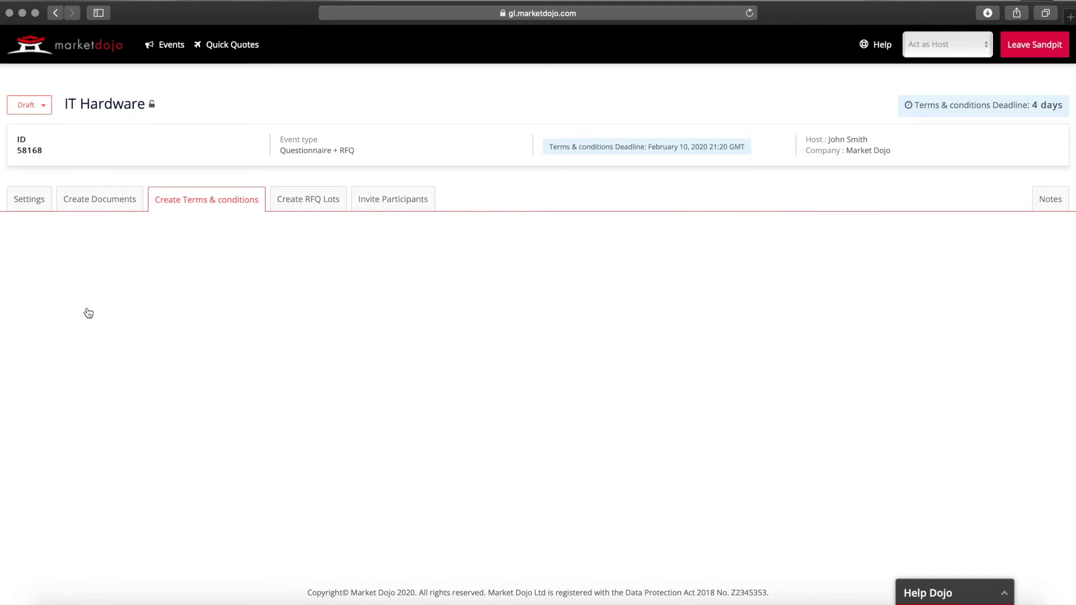
scroll(86, 307, "down", 5)
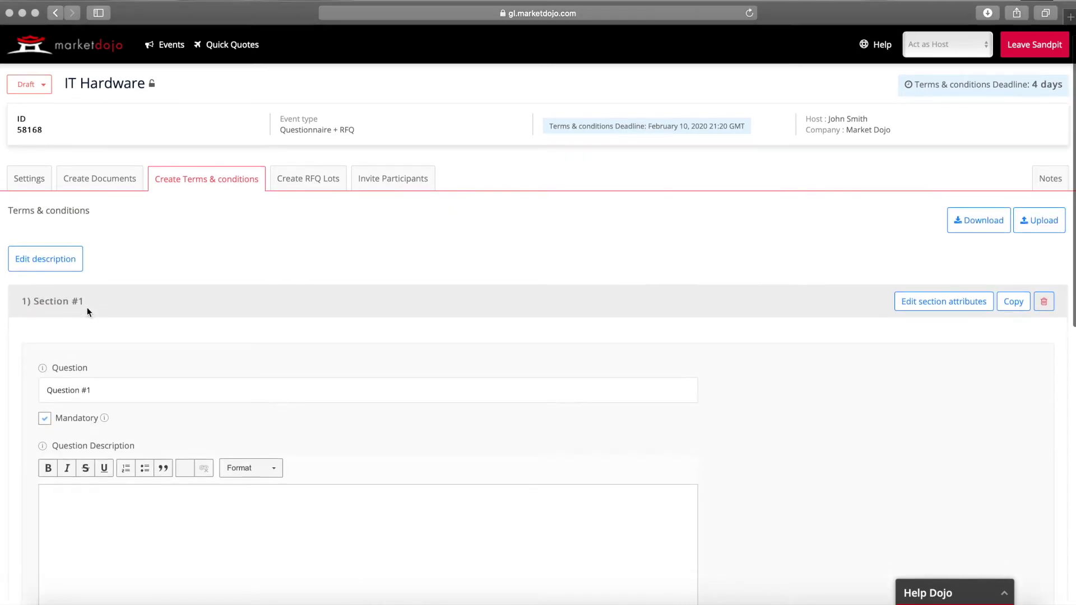
scroll(86, 307, "down", 2)
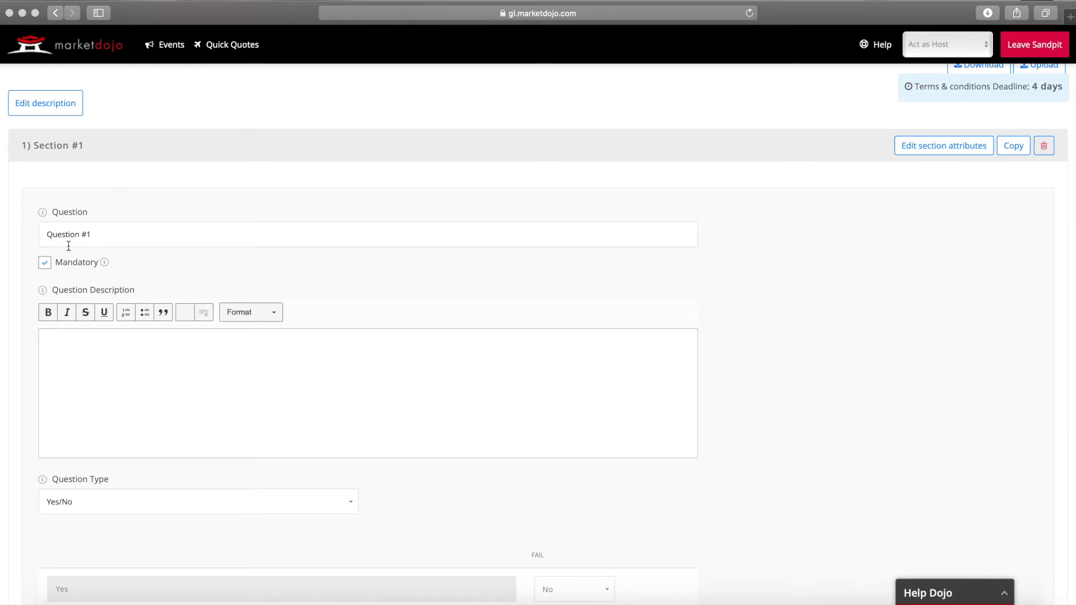
triple_click(175, 232)
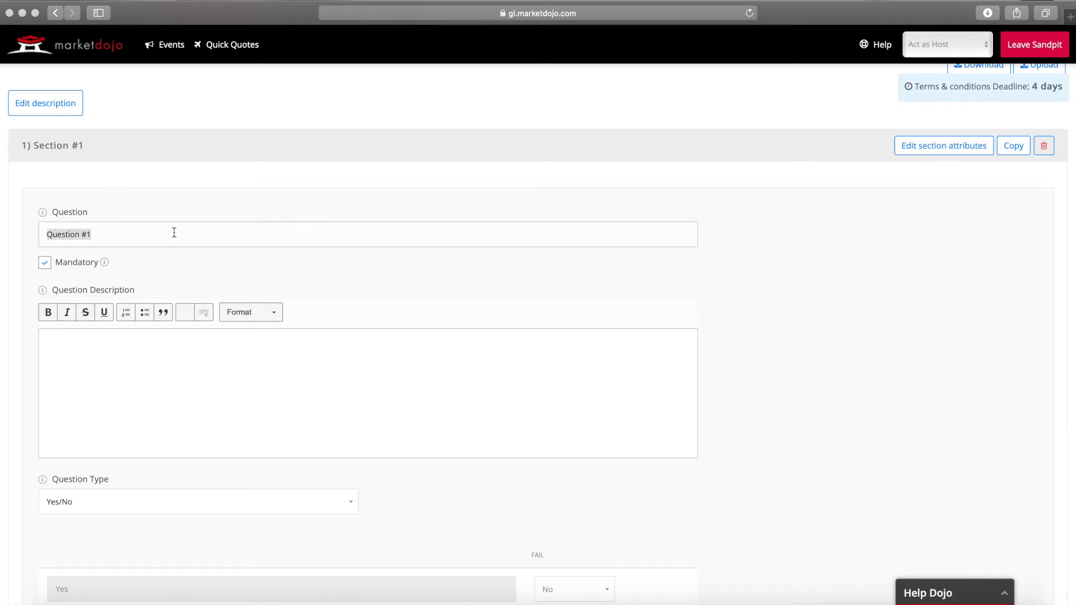
type("Please confirm that you have read our terms & conditions")
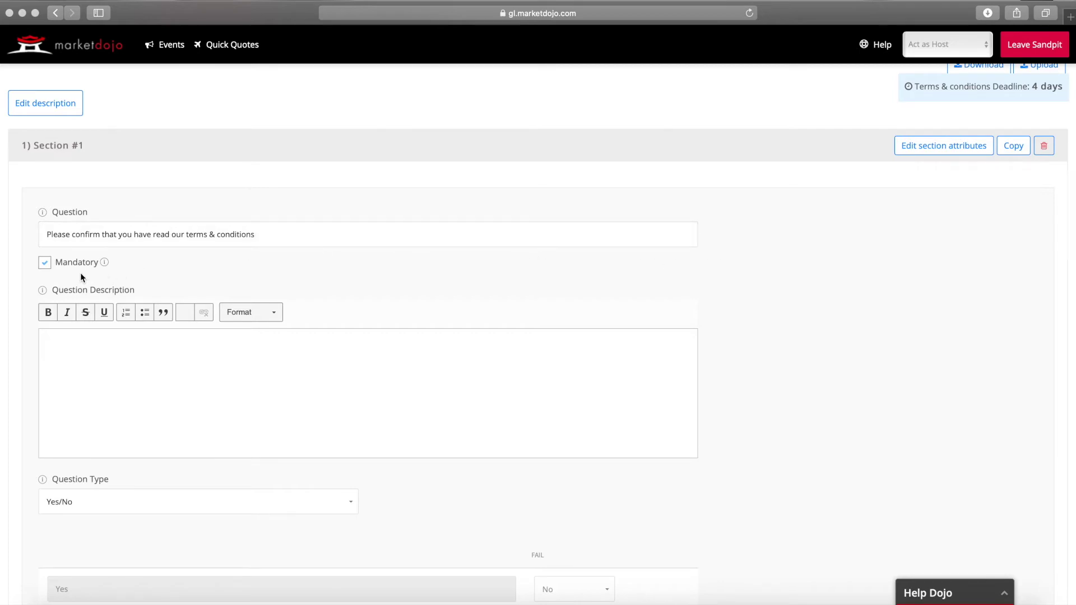
- Make the question mandatory with Yes/No type and save it
left_click(45, 264)
left_click(44, 263)
scroll(359, 291, "down", 1)
scroll(358, 292, "down", 1)
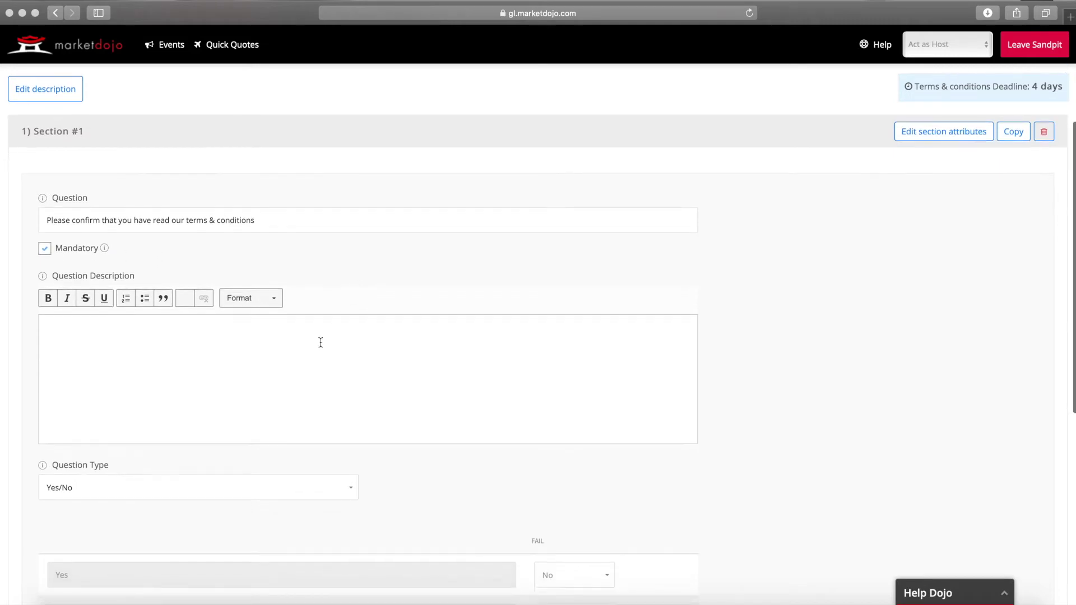
left_click(340, 487)
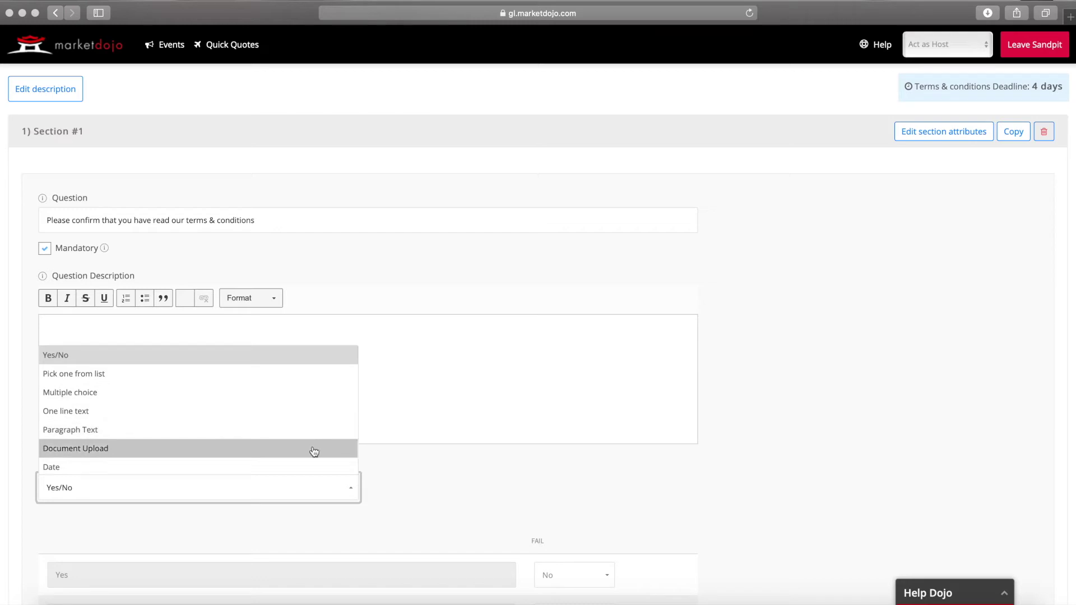
left_click(440, 473)
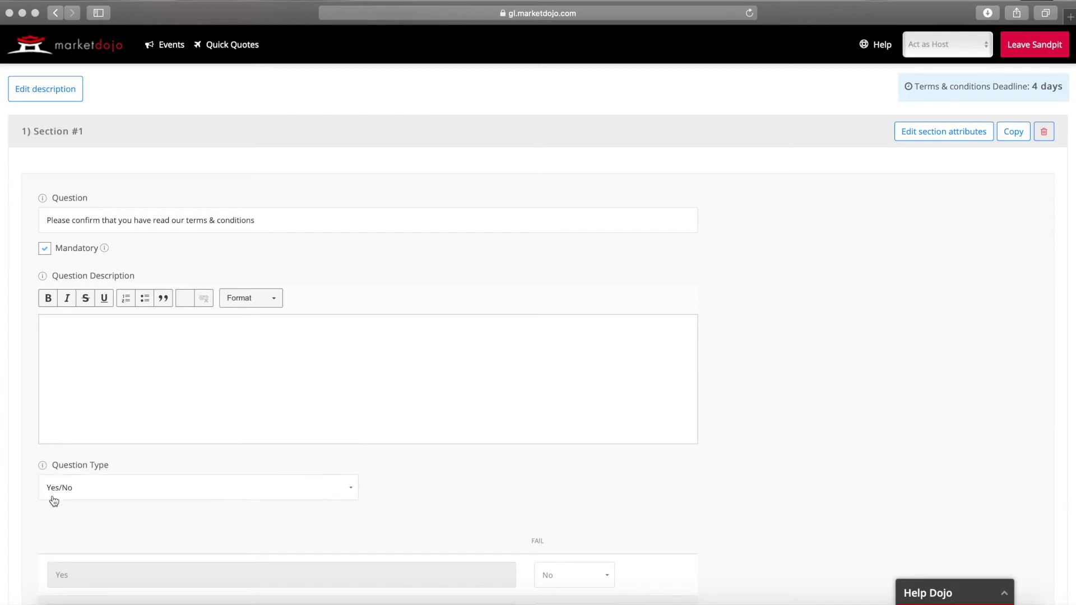
scroll(312, 492, "down", 5)
left_click(1008, 538)
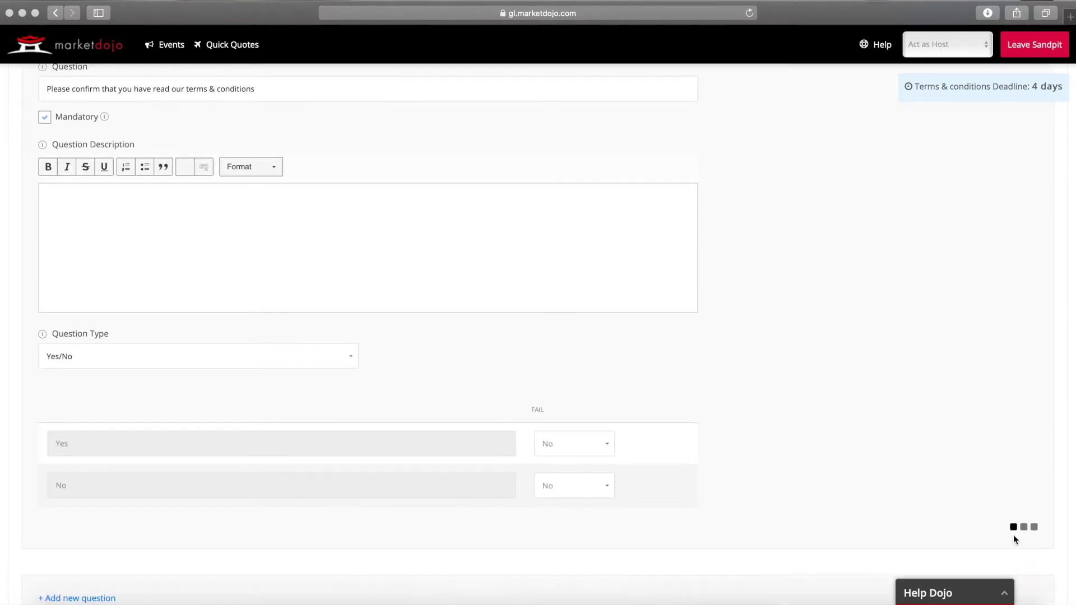
left_click(983, 525)
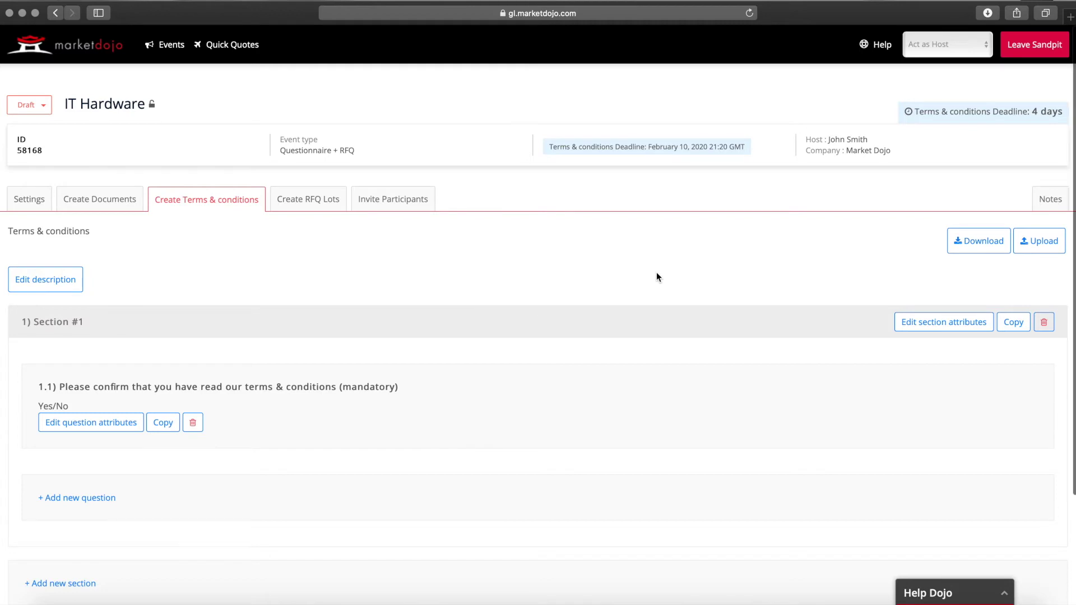
- Save and continue to the Create RFQ Lots step, starting a new simple lot
scroll(656, 271, "down", 5)
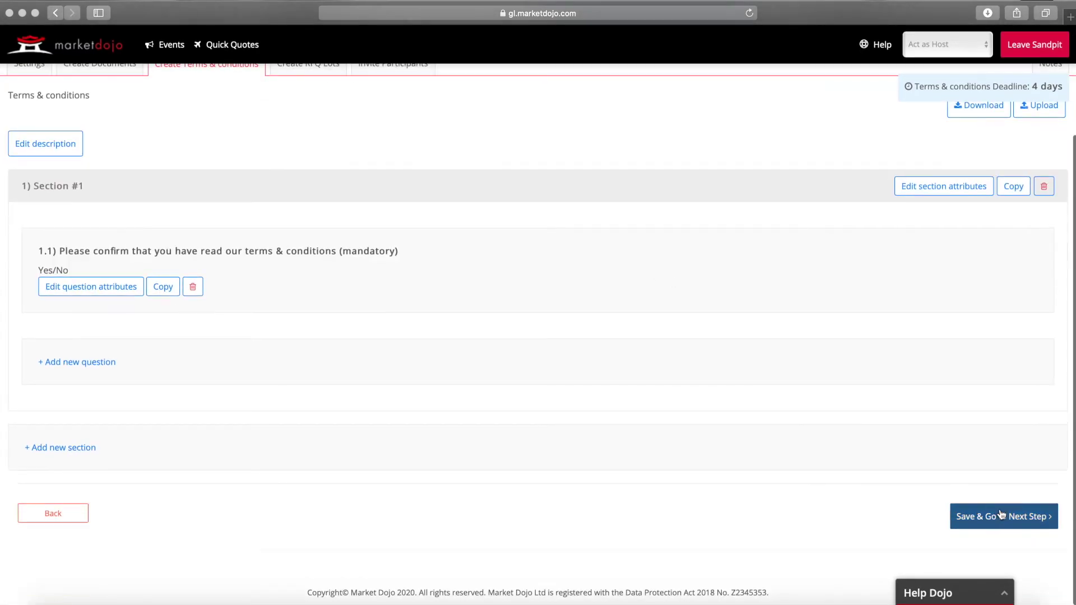
left_click(999, 510)
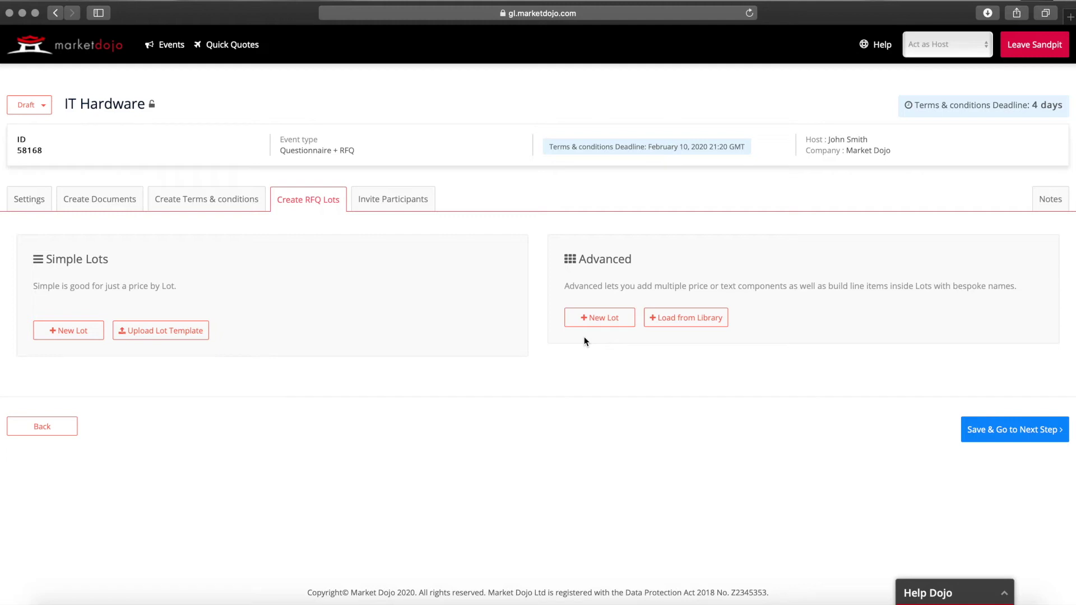
left_click(77, 338)
- Enter a 'Laptops' lot with quantity 20 and unit 'Each'
left_click(466, 123)
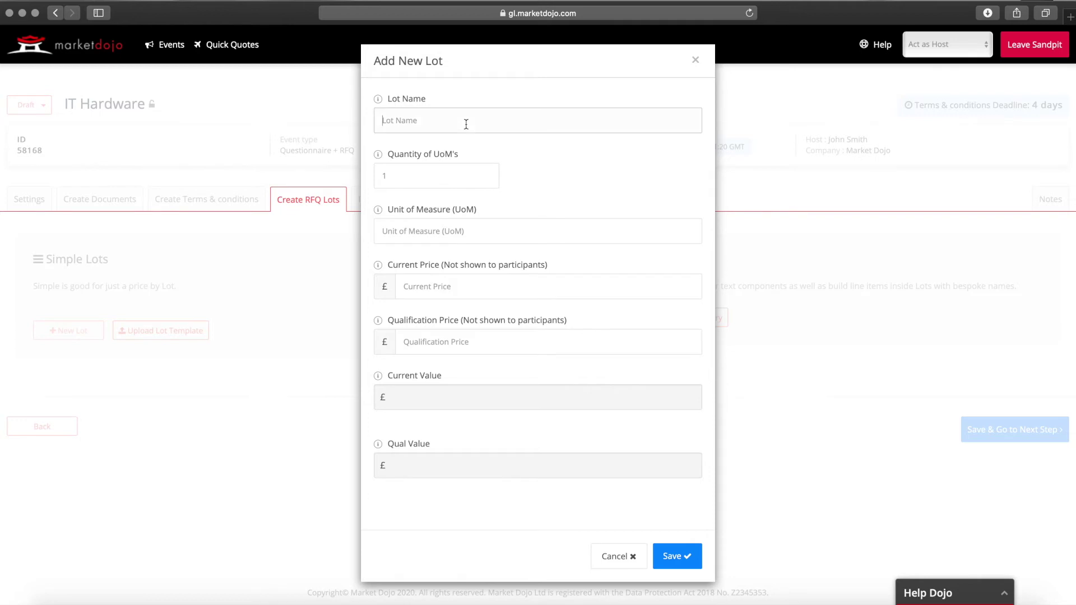
type("Laptops")
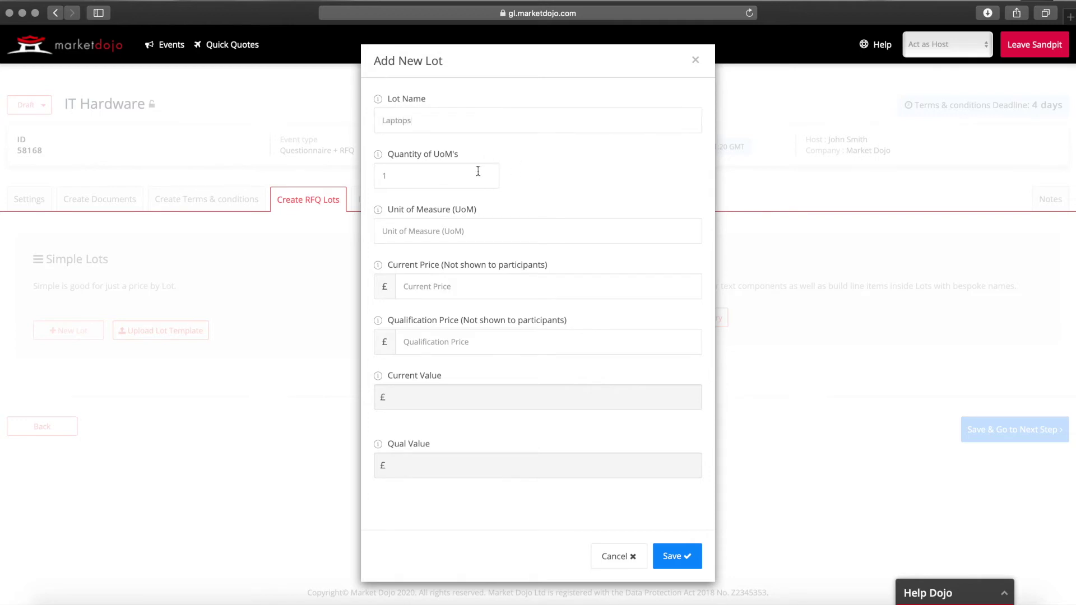
left_click(446, 175)
type("20")
left_click(513, 235)
type("Each")
- Set current and qualification prices to 100, save the lot, and continue
left_click(583, 288)
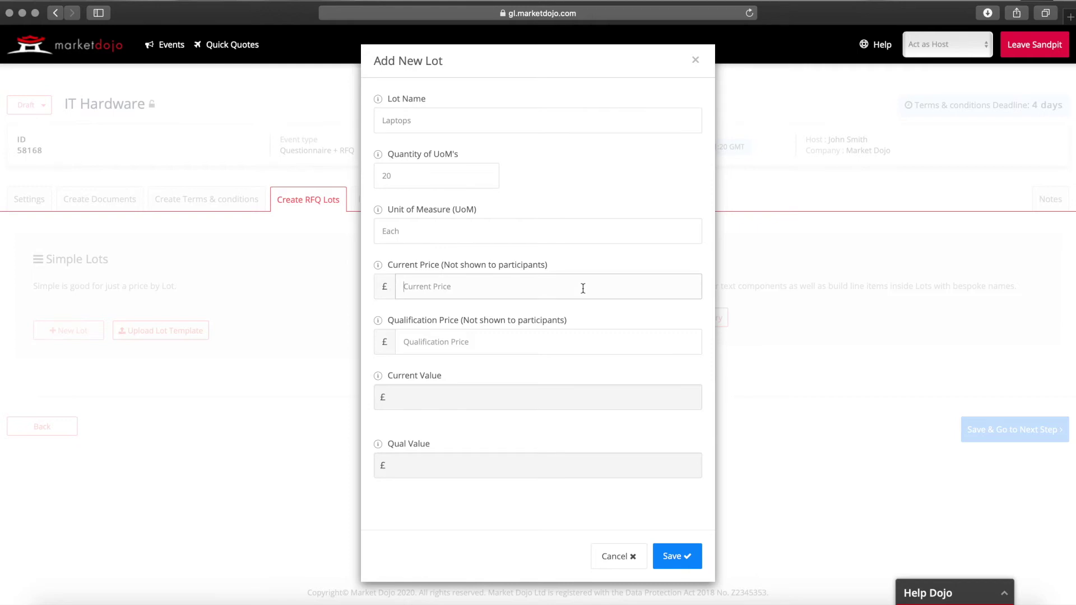
type("100")
left_click(530, 341)
type("100")
left_click(670, 440)
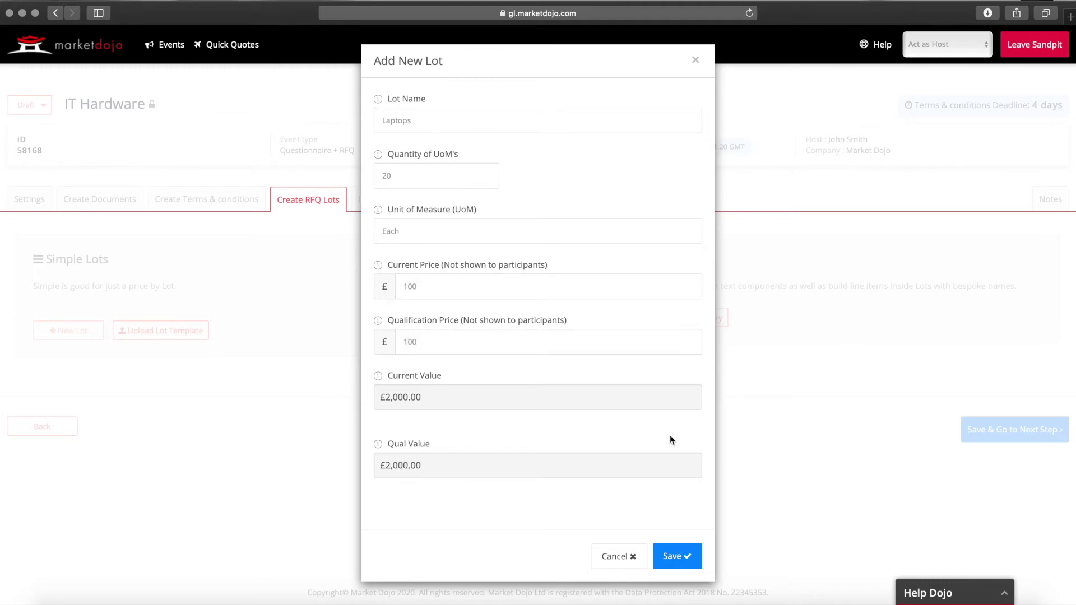
left_click(677, 554)
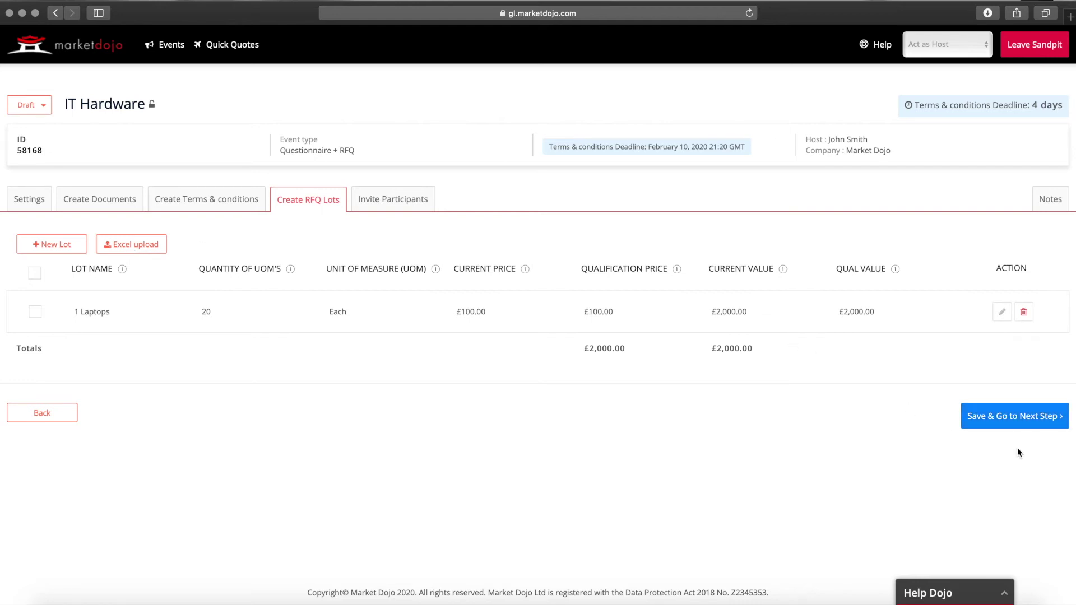
left_click(1014, 423)
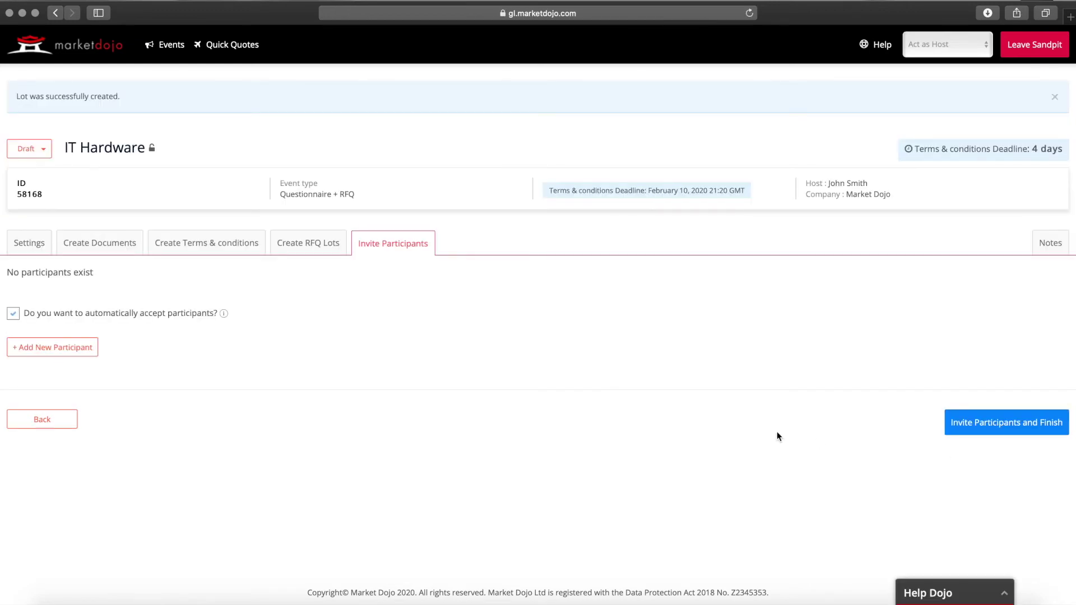
- Add Participant-1, Participant-2 and Participant-3 from the database and send the invitations
left_click(75, 350)
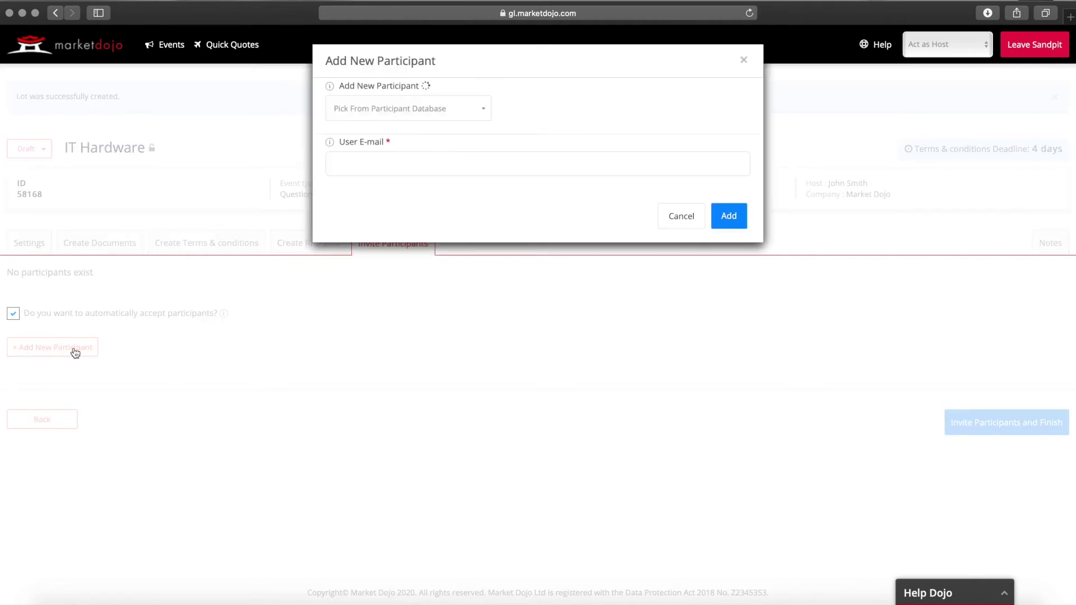
left_click(468, 117)
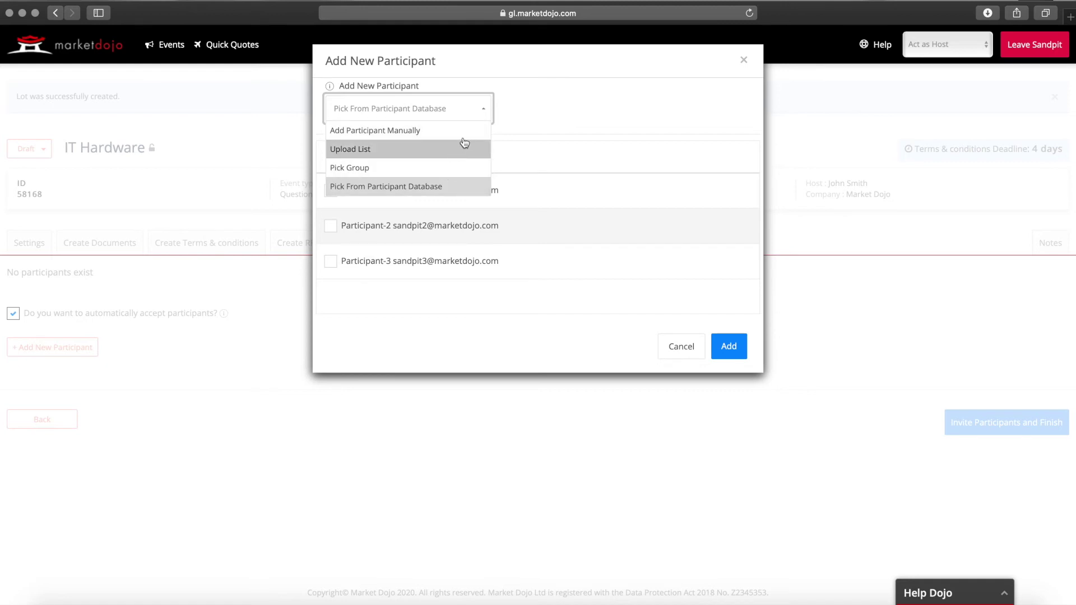
left_click(480, 116)
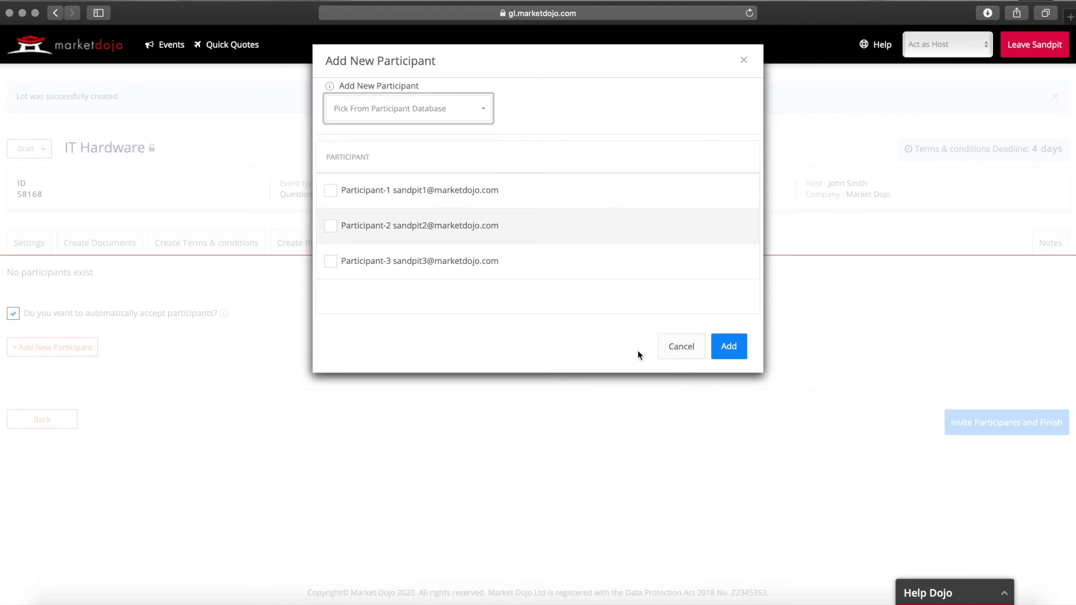
left_click(332, 193)
left_click(335, 227)
left_click(333, 264)
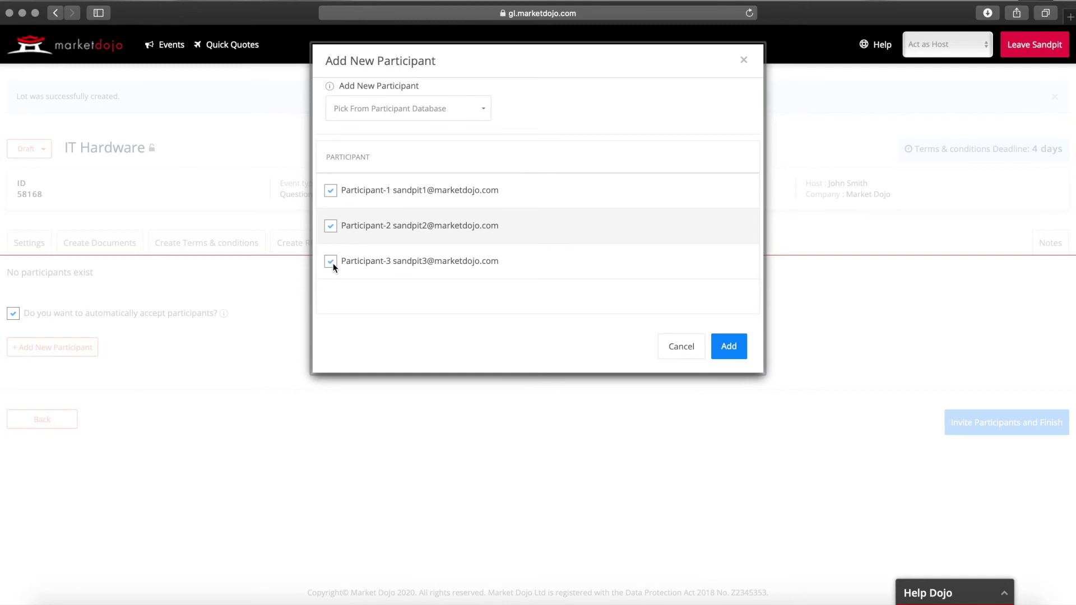
left_click(730, 349)
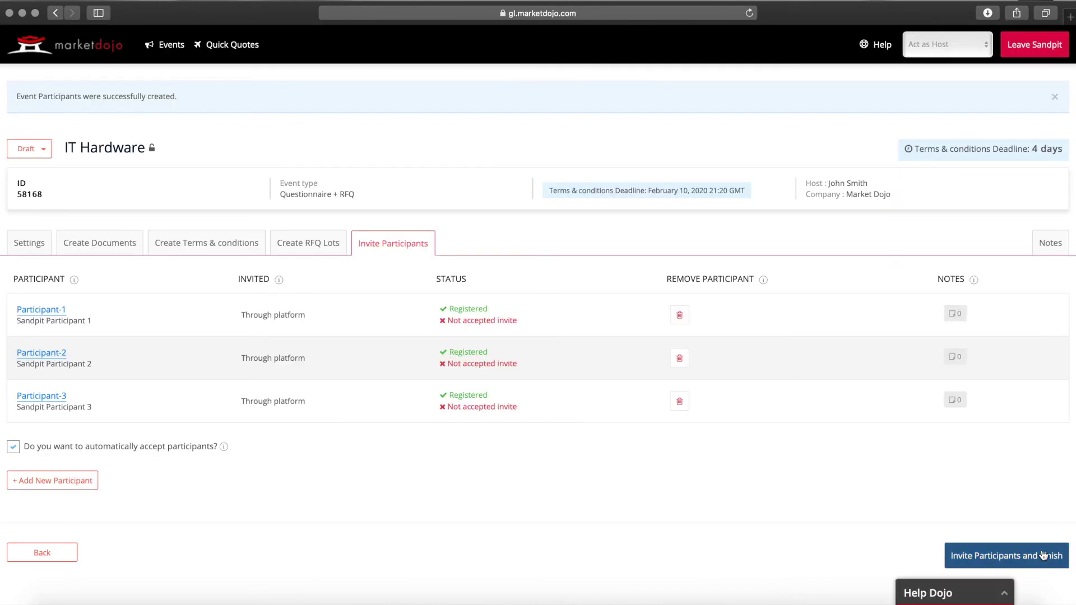
left_click(1043, 555)
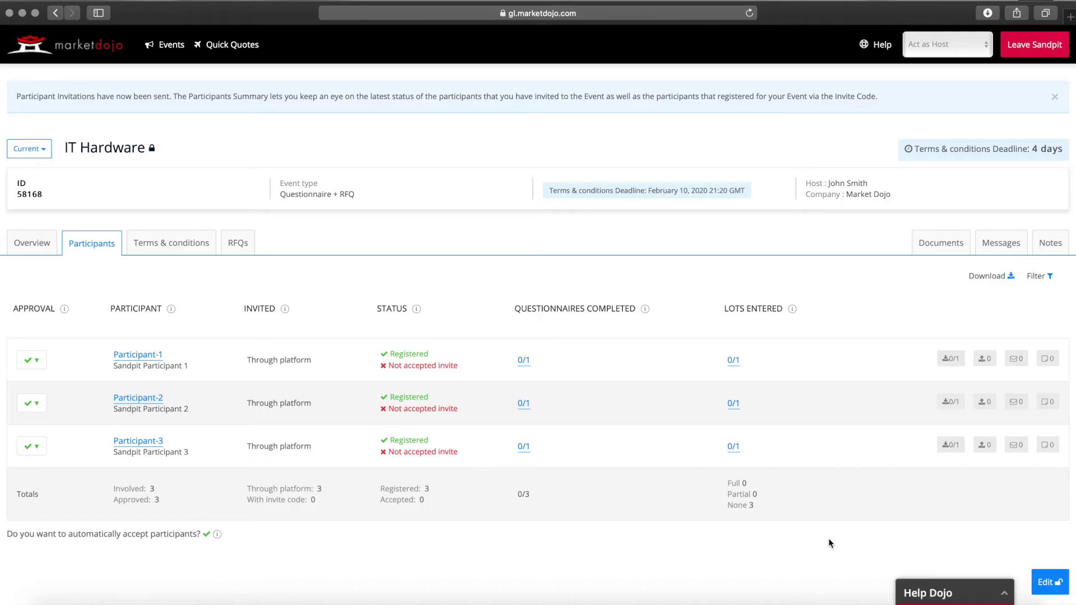
left_click(951, 46)
- As Participant-1, accept the IT Hardware invitation and review its Overview
left_click(953, 58)
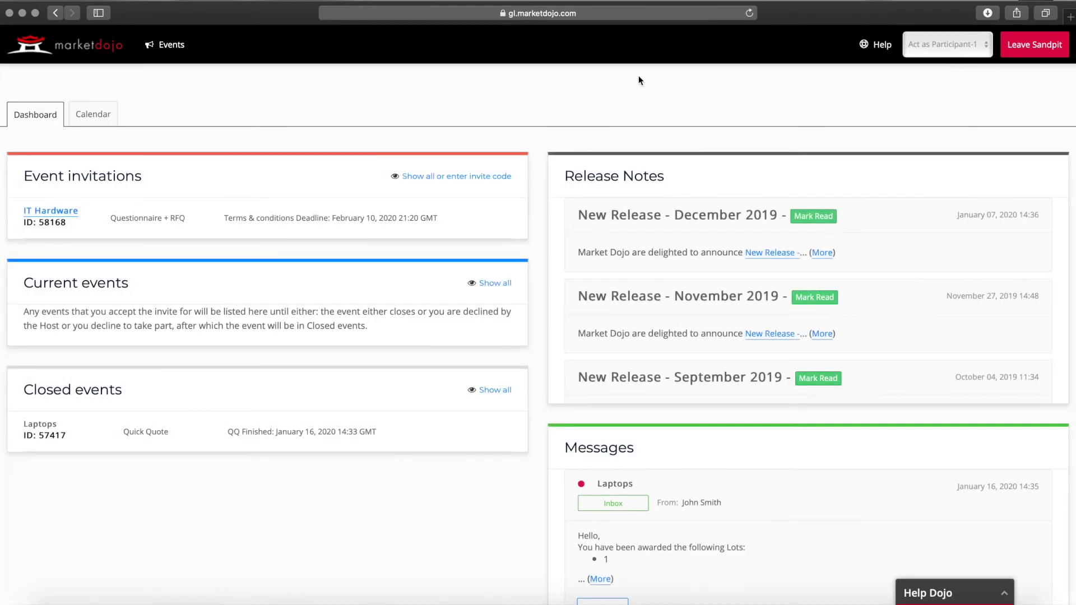
left_click(69, 213)
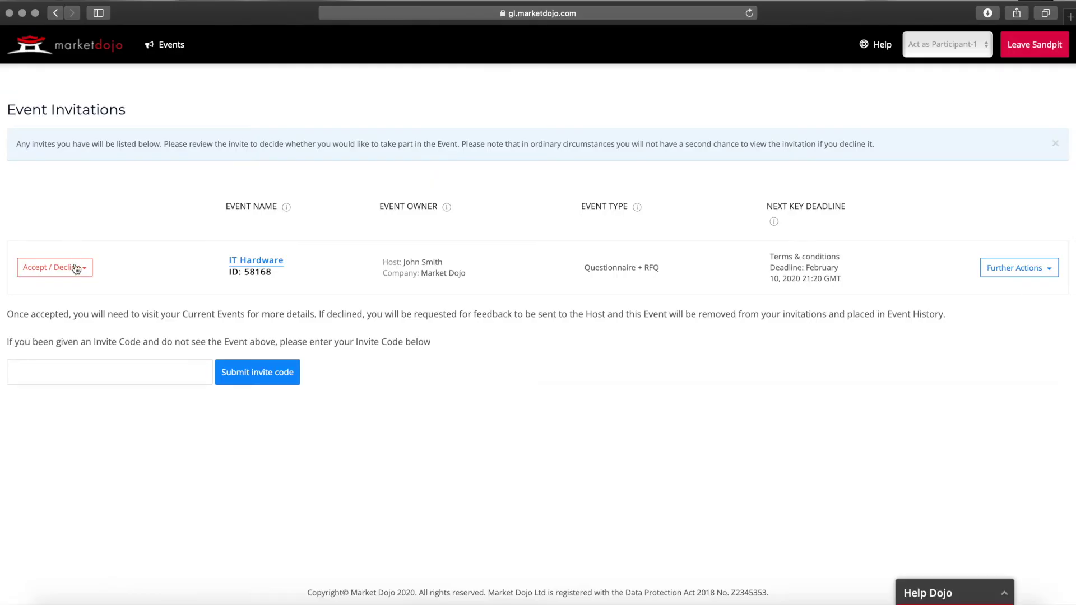
left_click(73, 268)
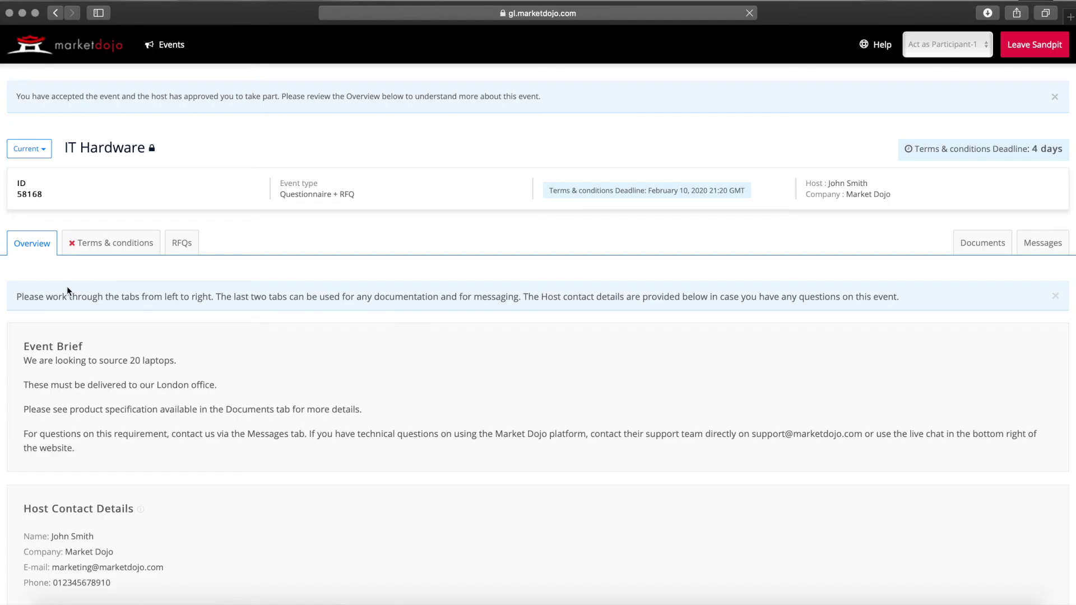
scroll(196, 320, "down", 5)
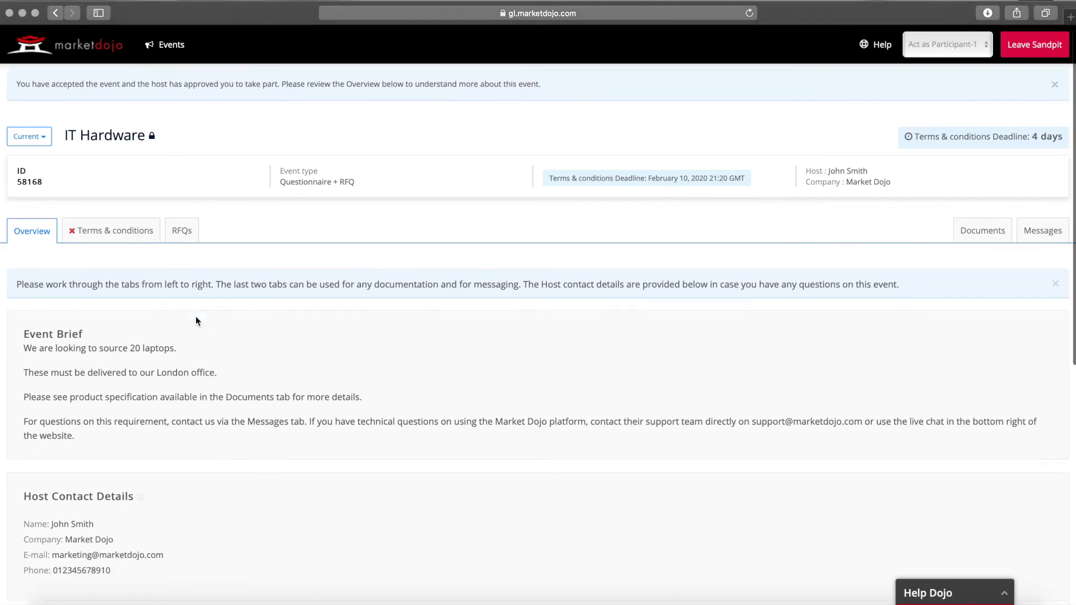
scroll(196, 320, "down", 4)
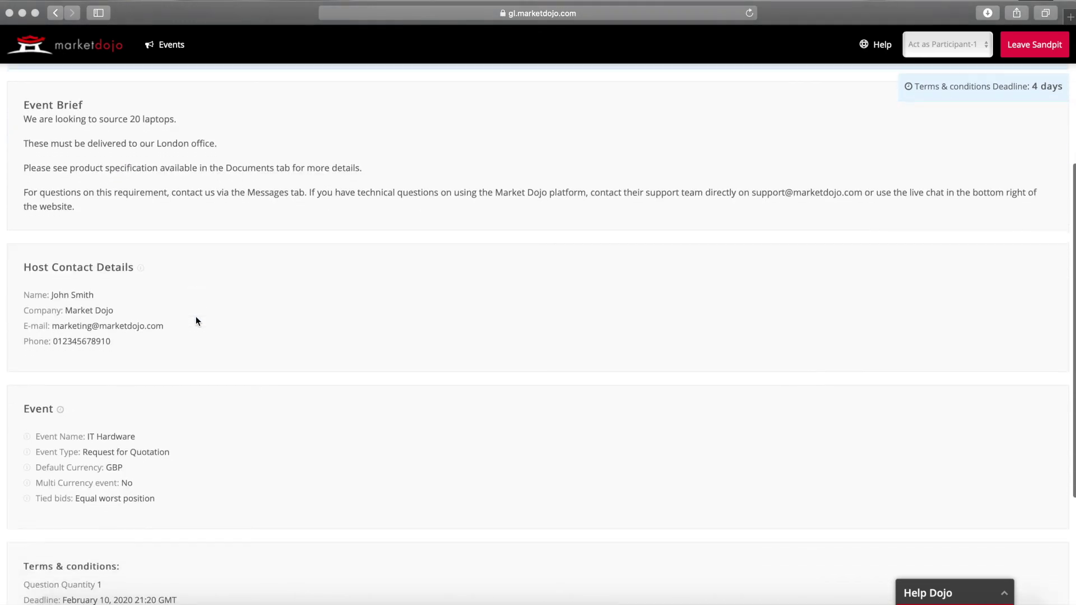
scroll(196, 320, "down", 1)
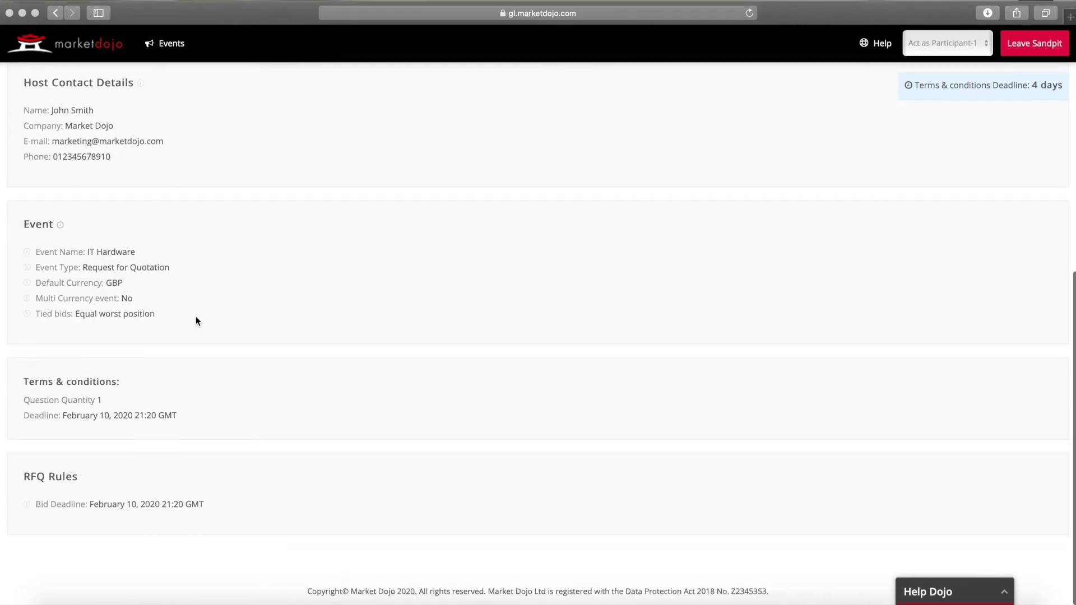
scroll(196, 320, "up", 7)
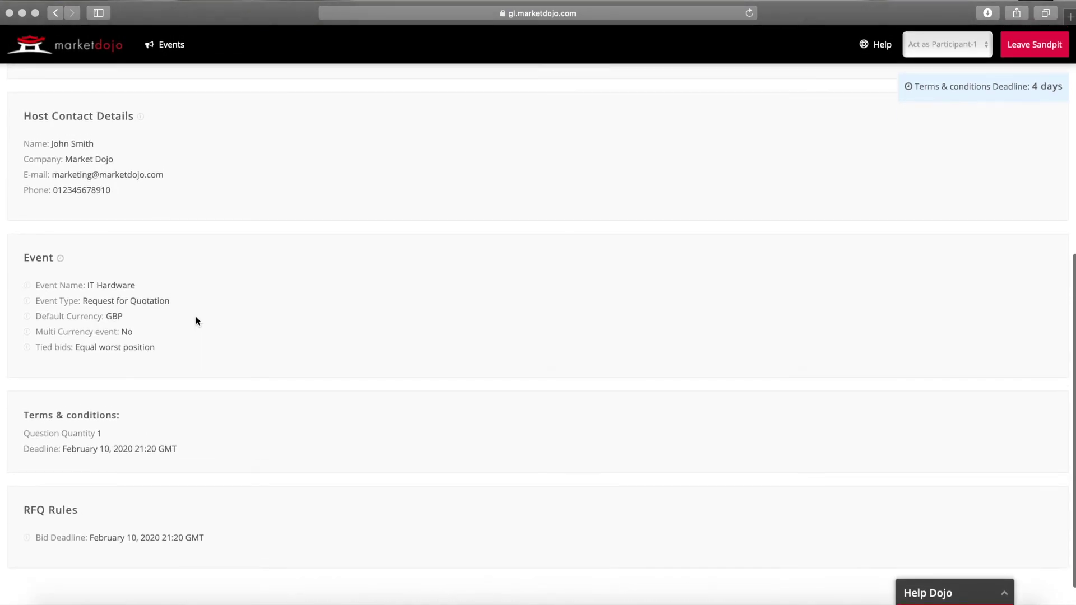
scroll(197, 320, "up", 3)
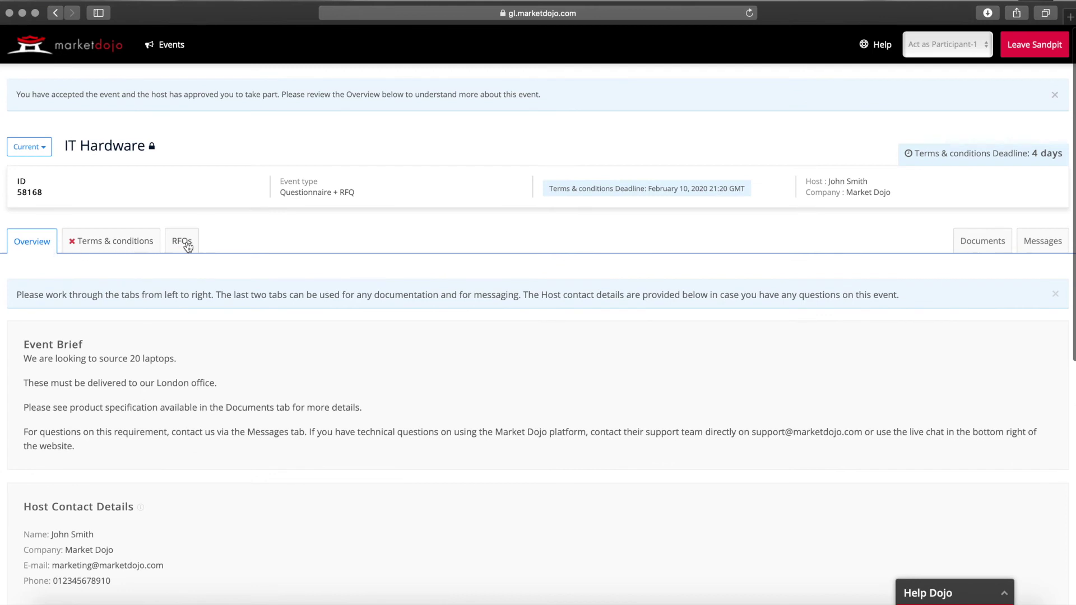
left_click(128, 246)
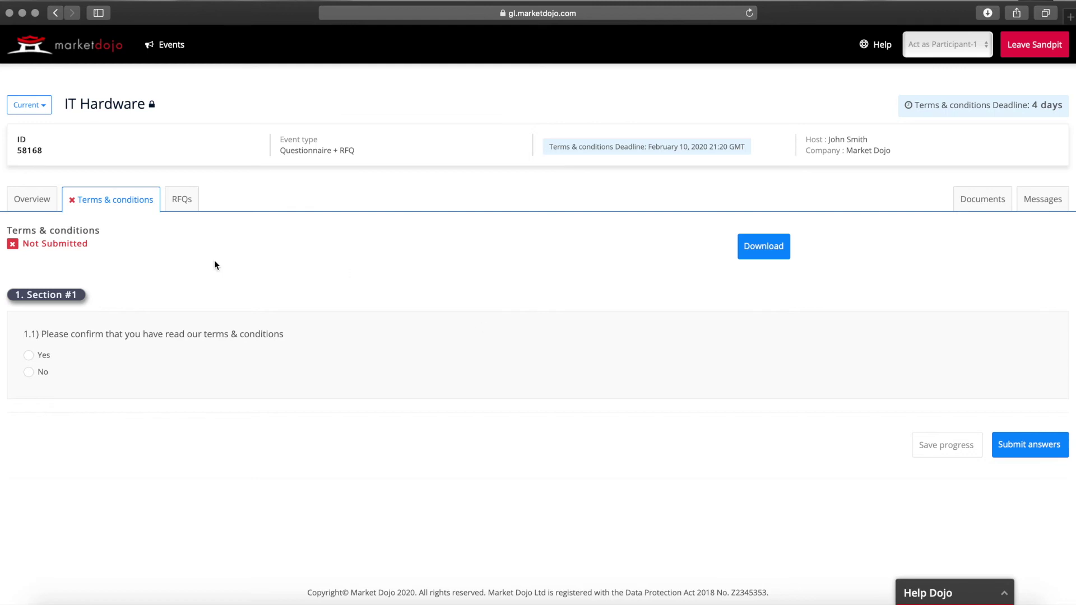
- Answer Yes to terms question 1.1 and submit the questionnaire answers
left_click(29, 355)
left_click(1033, 445)
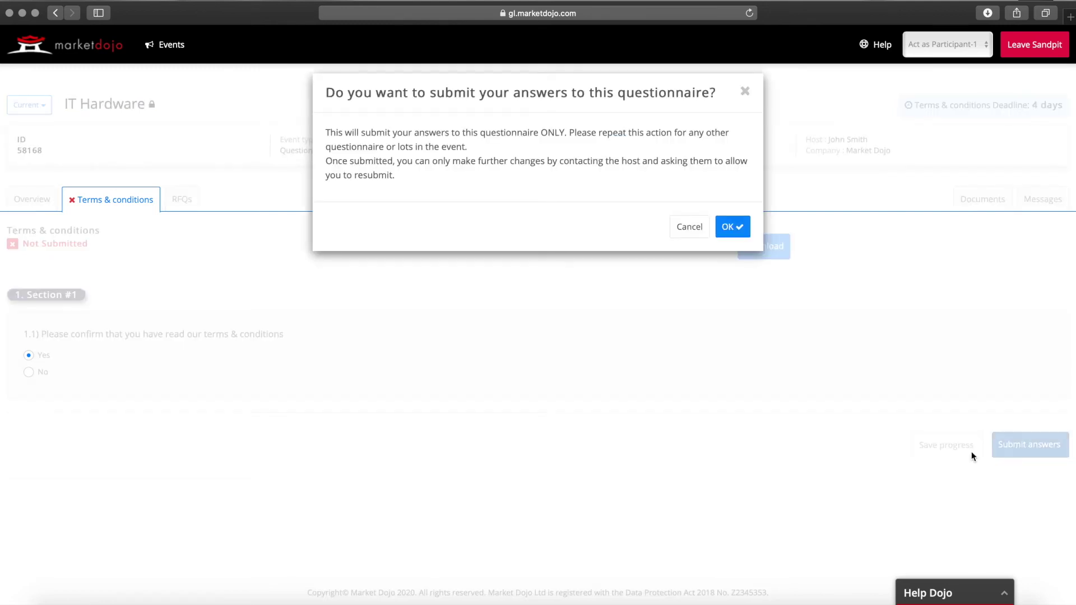
left_click(724, 227)
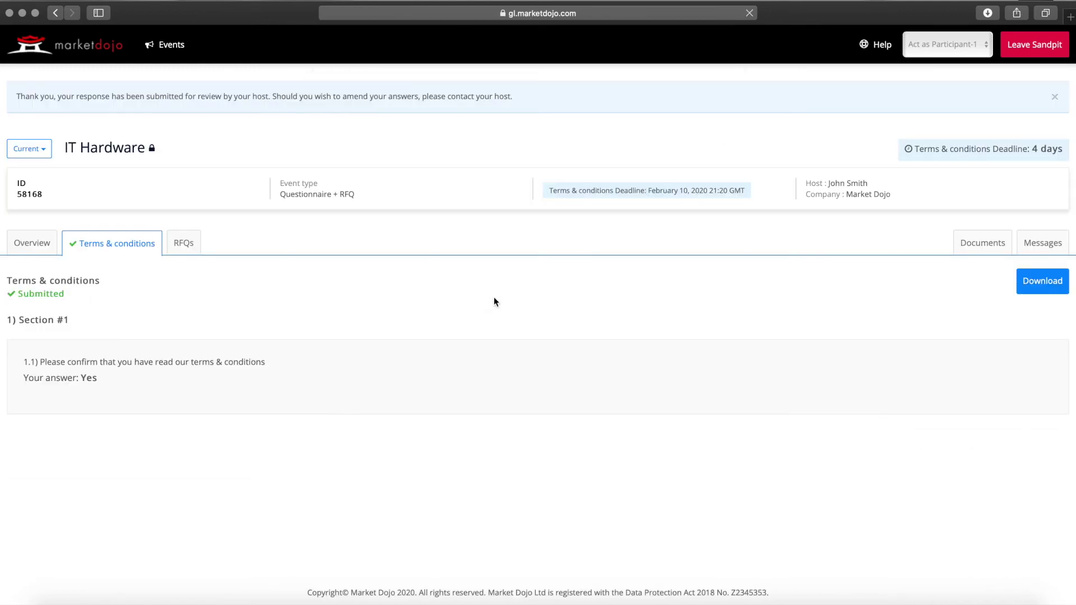
left_click(184, 243)
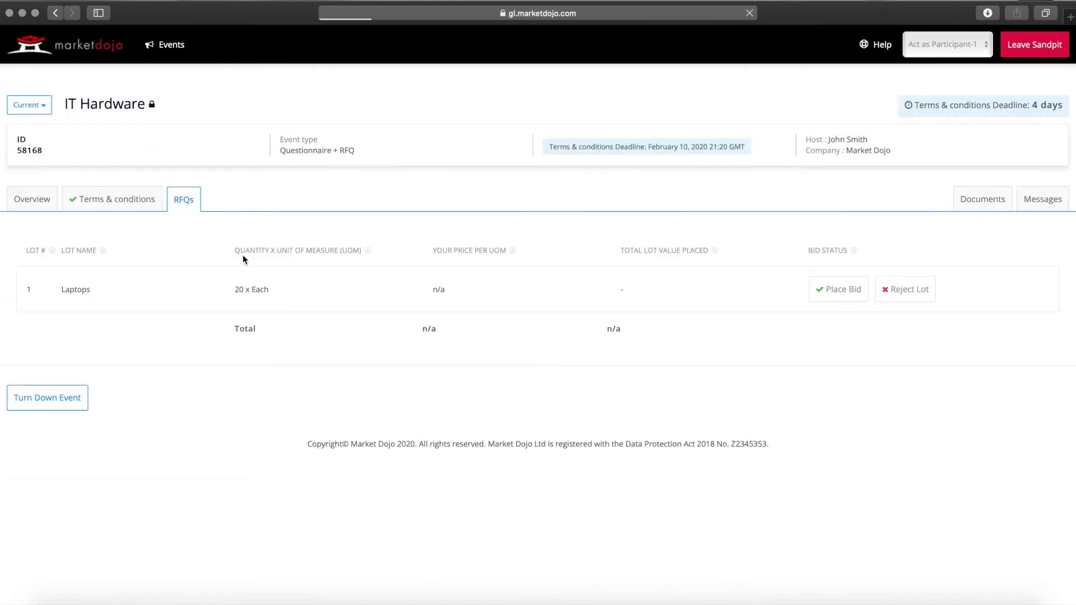
- Place and confirm a £100 per-unit bid on Laptops, totalling £2,000.00
left_click(838, 292)
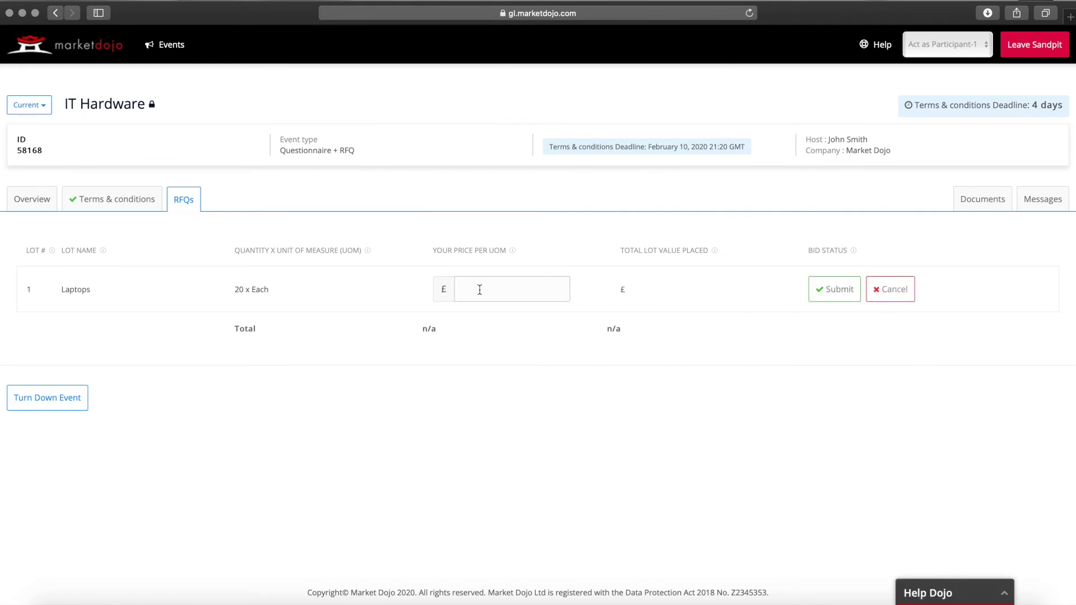
type("100")
left_click(811, 299)
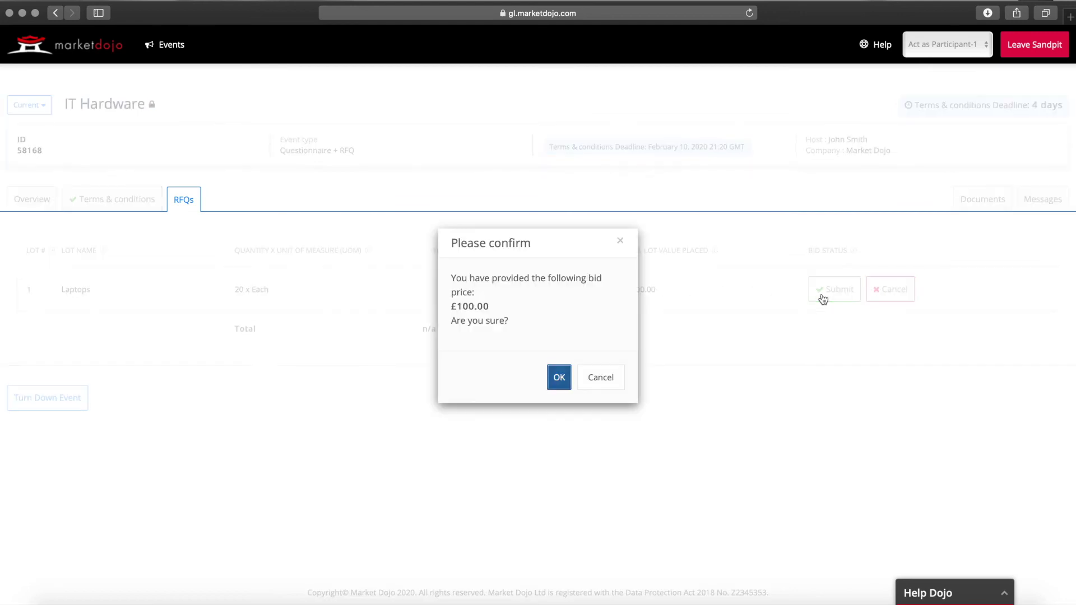
left_click(561, 379)
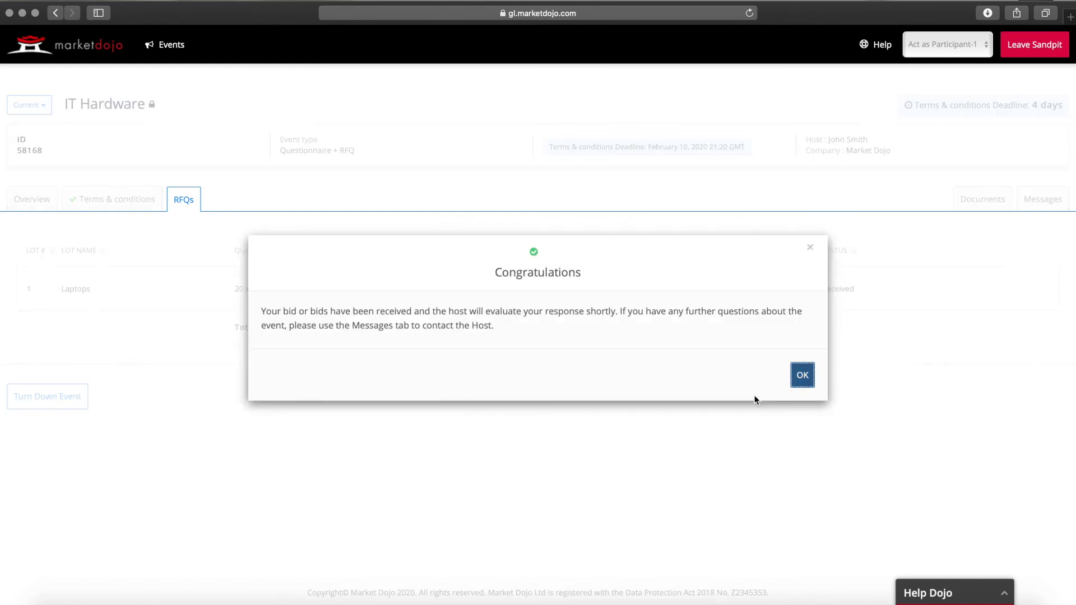
left_click(802, 375)
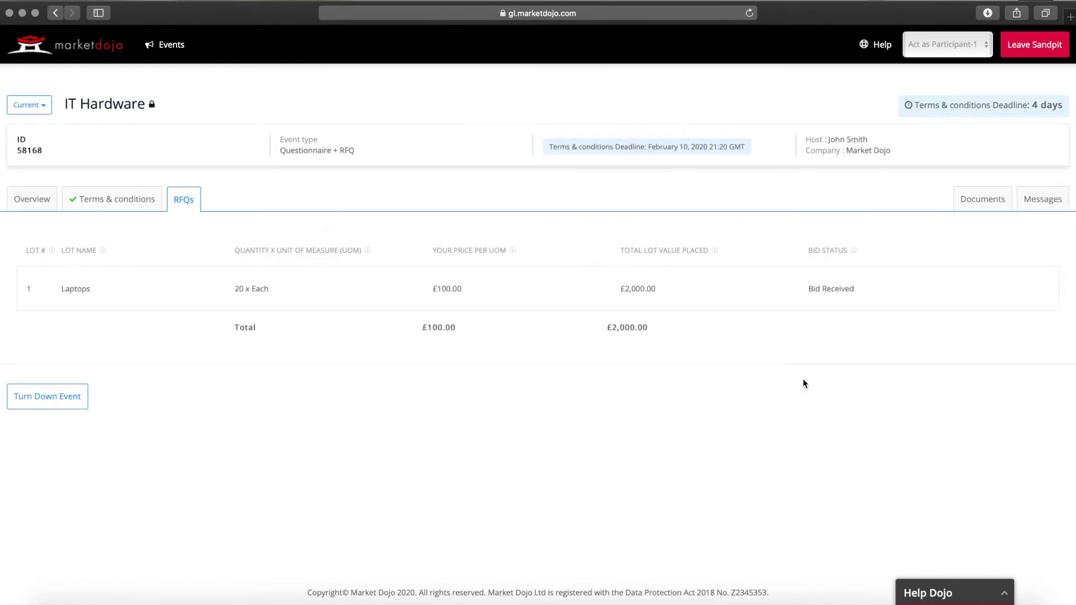
left_click(1041, 203)
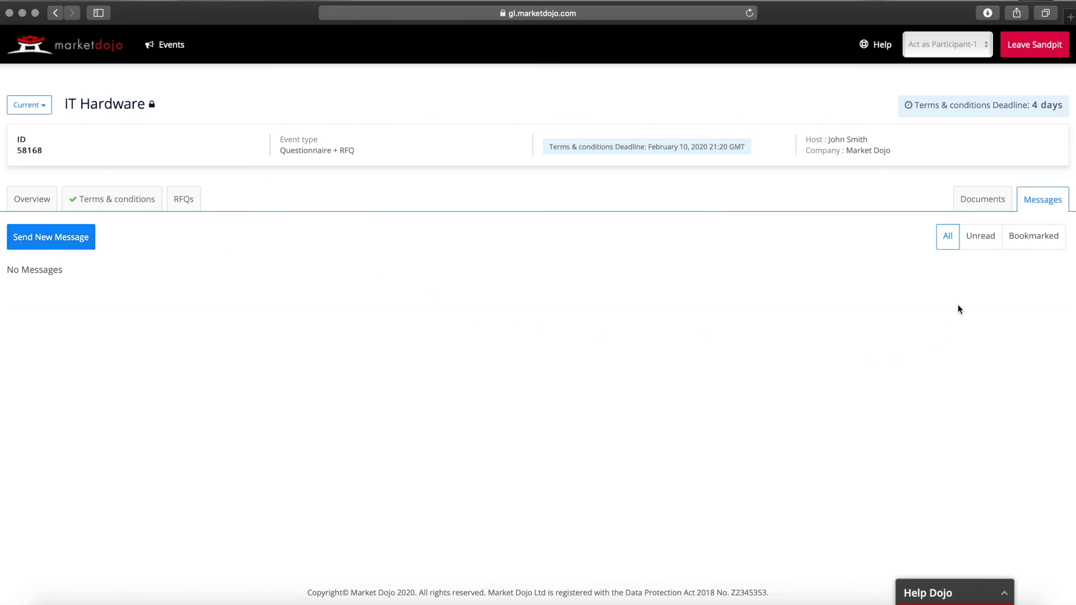
- Check the Terms_and_Conditions.xlsx document, then switch to acting as host
left_click(986, 200)
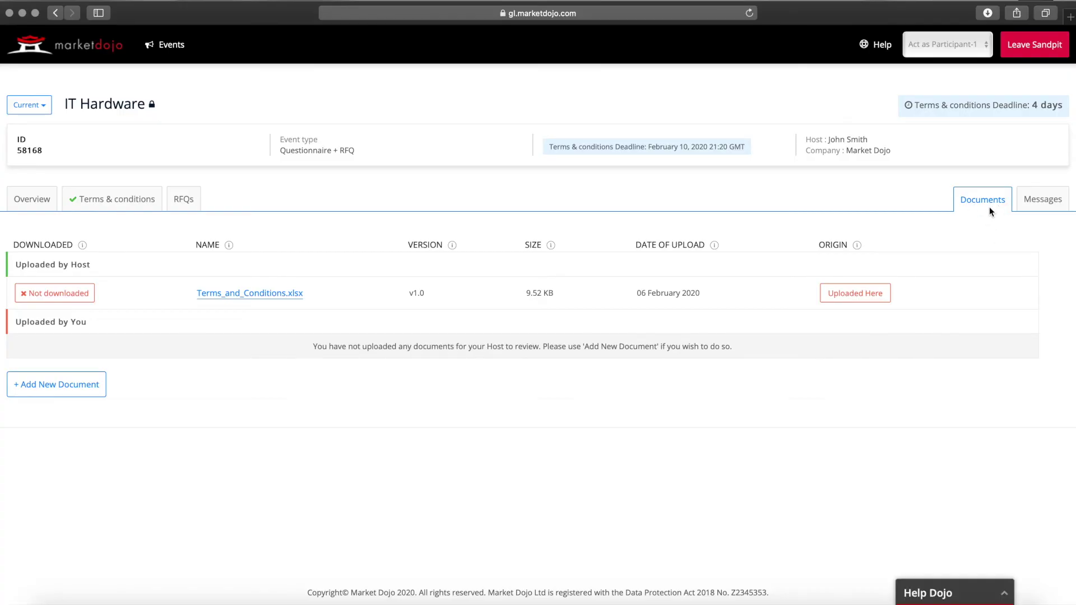
triple_click(235, 297)
left_click(957, 43)
left_click(952, 59)
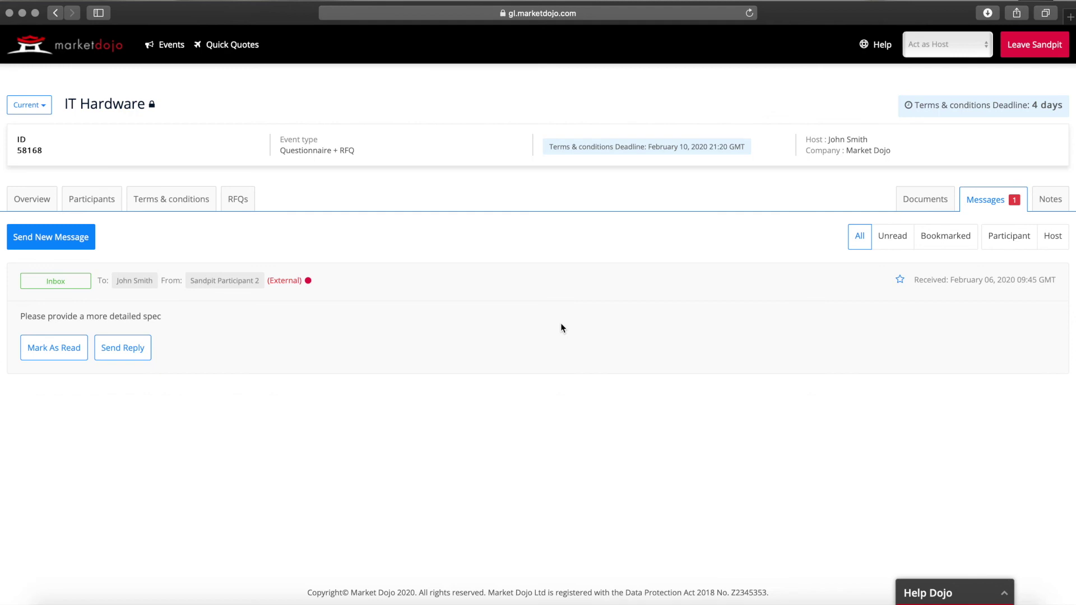
- Open the host's Participants view to review the terms confirmation responses
left_click(100, 203)
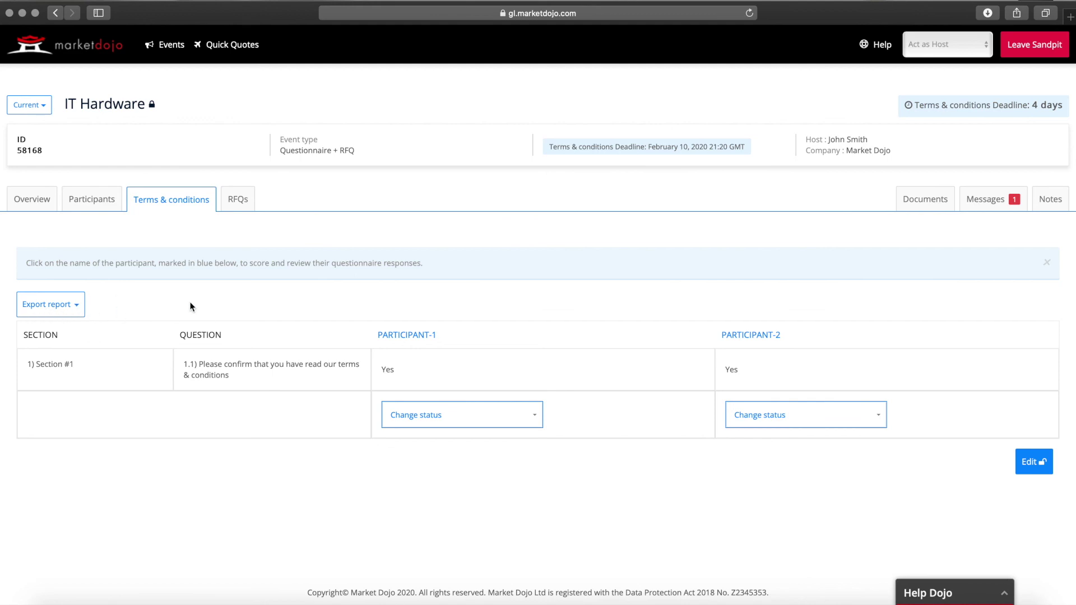
- Compare per-participant Laptops bids, with Participant-2 leading at £1,800.00
left_click(243, 202)
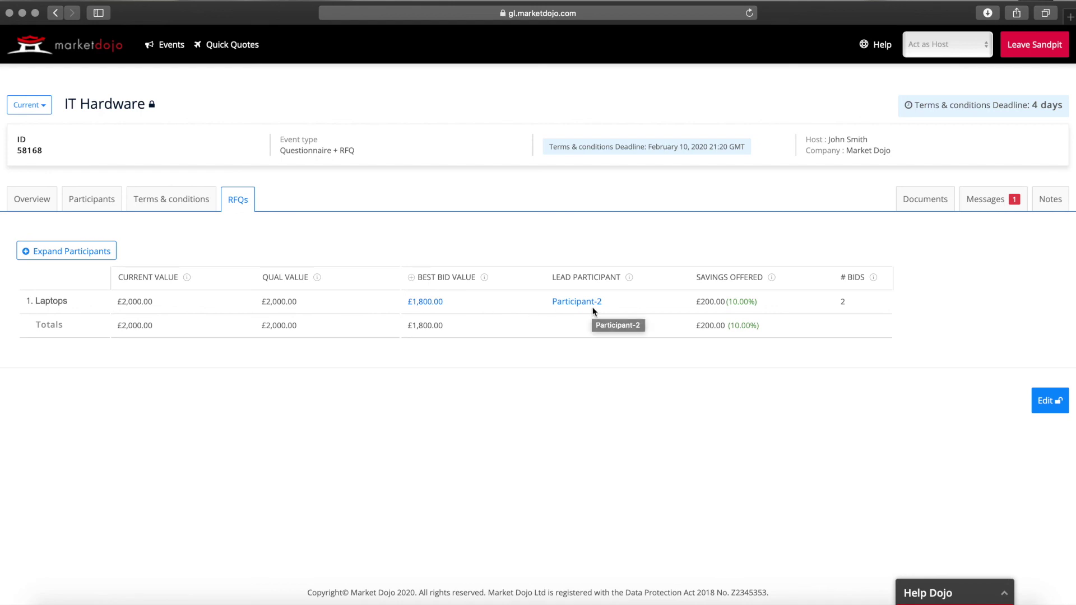
left_click(44, 253)
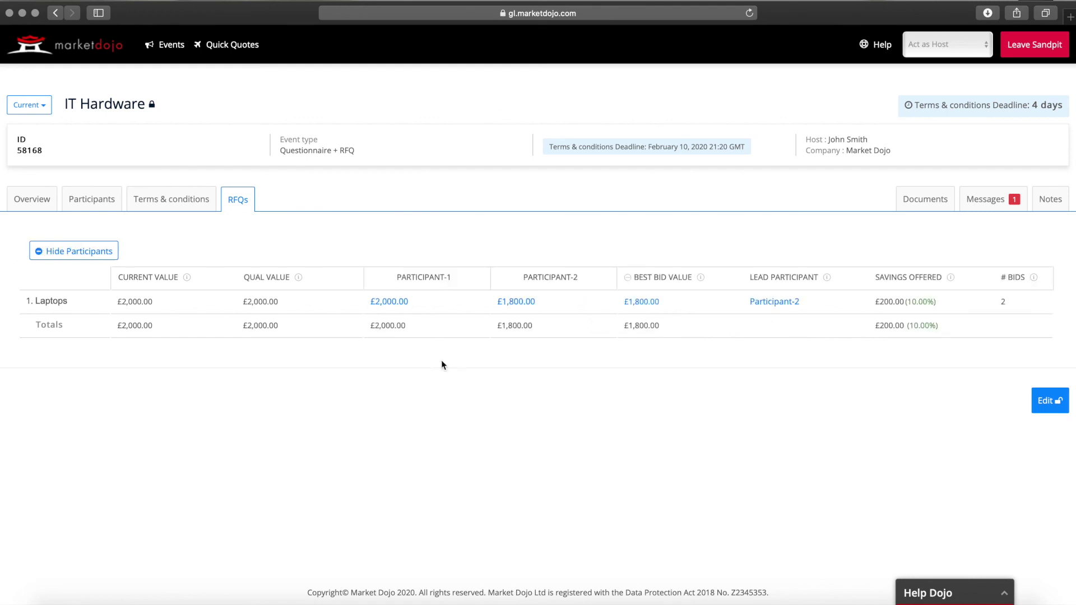
left_click(516, 303)
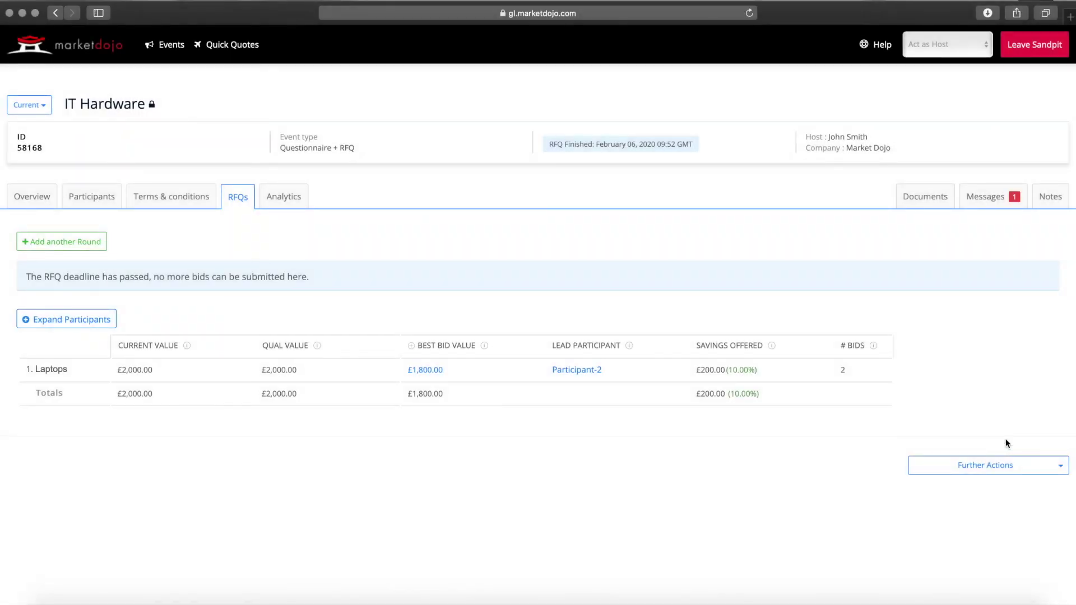
left_click(1018, 465)
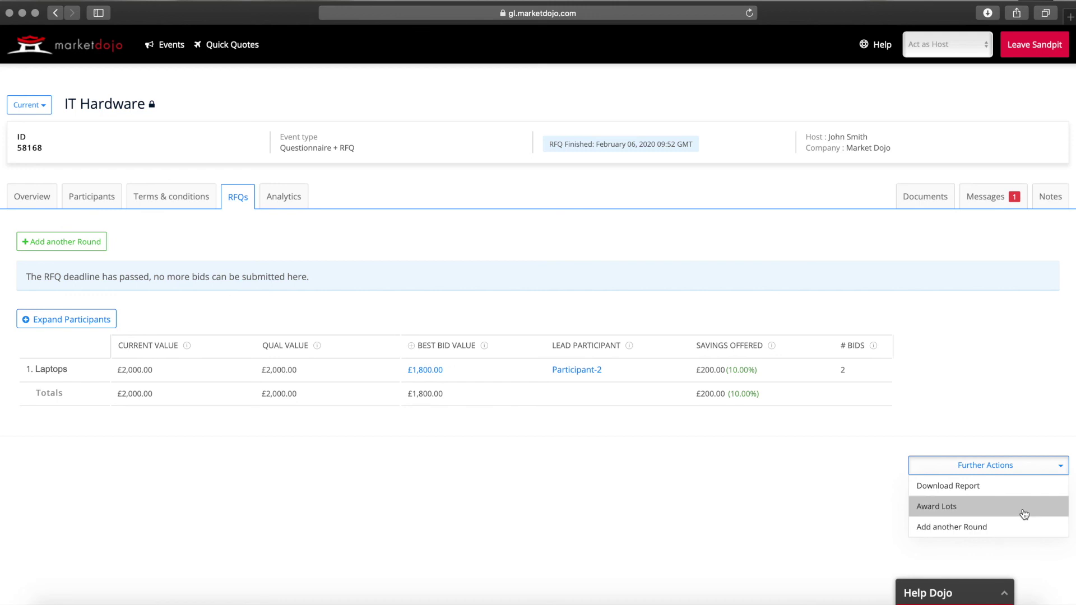
- Start Award Lots and include Participant-2's Laptops award in a new award notice
left_click(1025, 514)
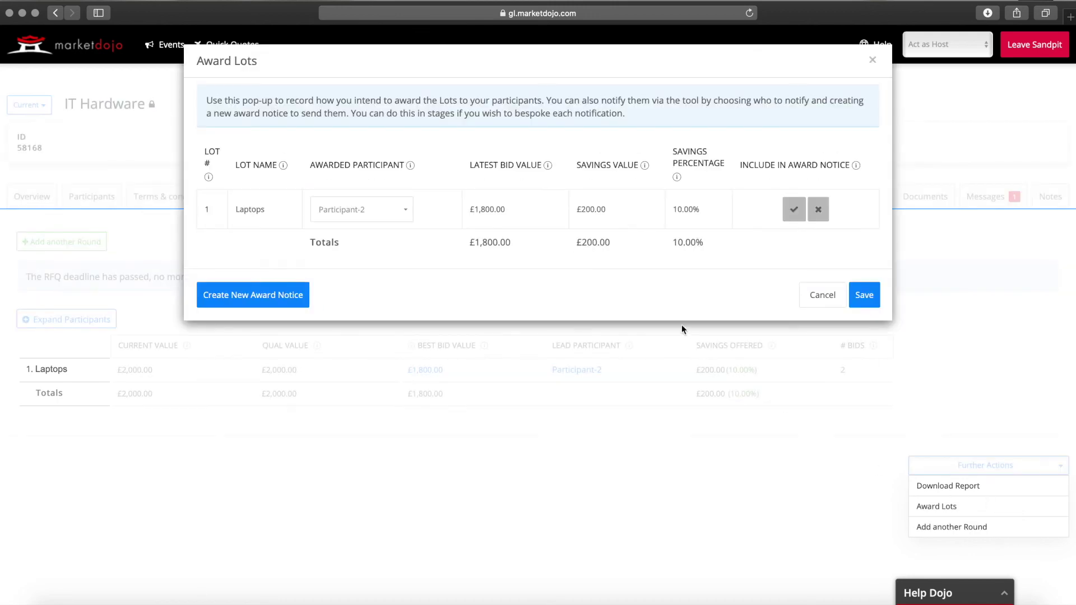
left_click(791, 217)
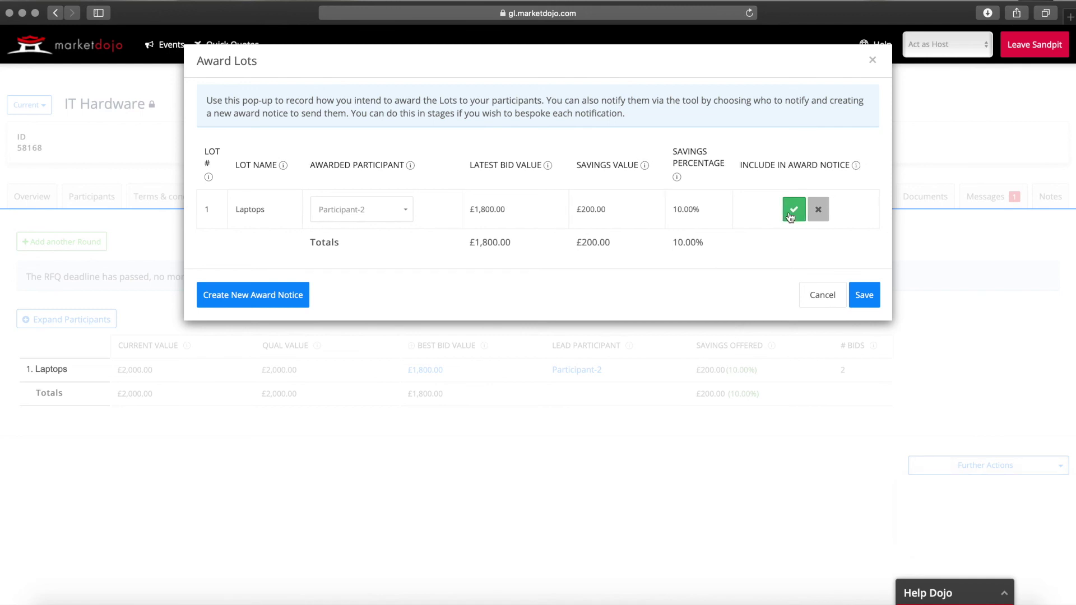
left_click(278, 295)
- Send the award notice with greeting 'Hello,' and PO number 123, then save the award
scroll(463, 337, "down", 3)
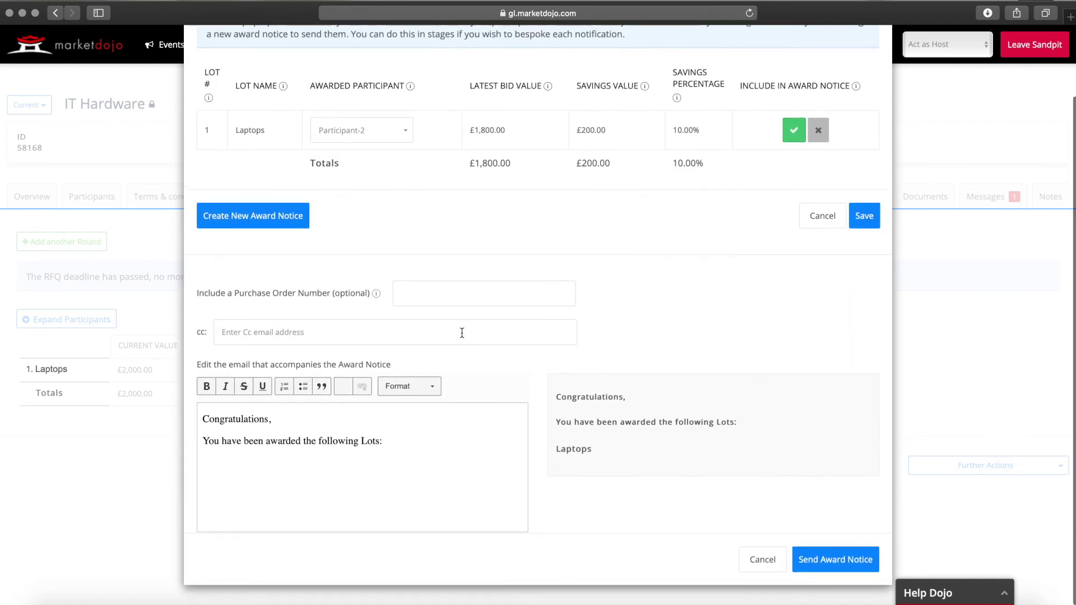
left_click_drag(312, 419, 191, 418)
type("Hello,")
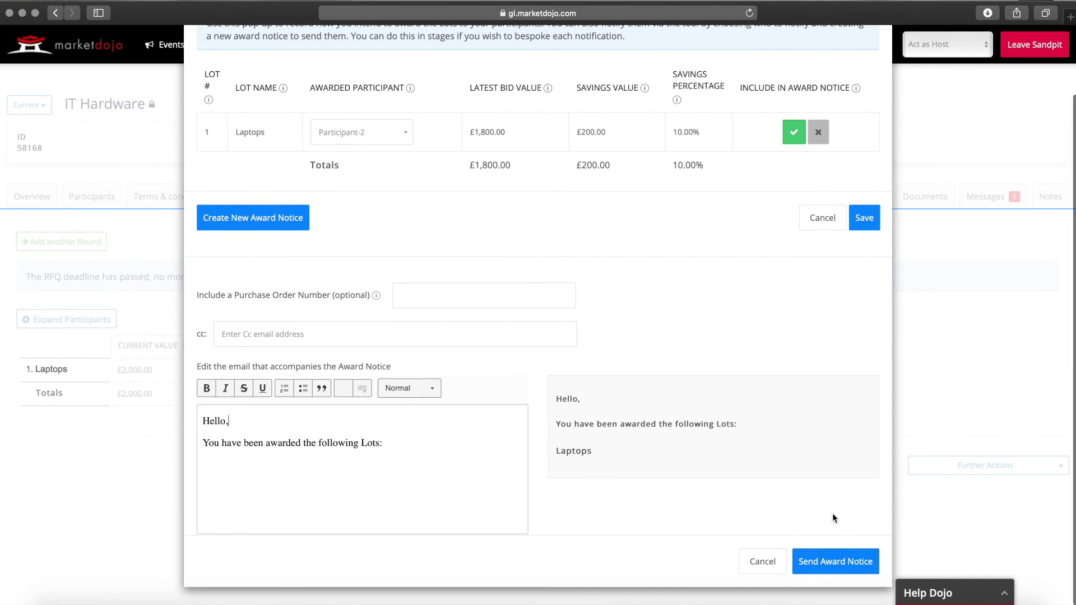
left_click(489, 297)
type("123")
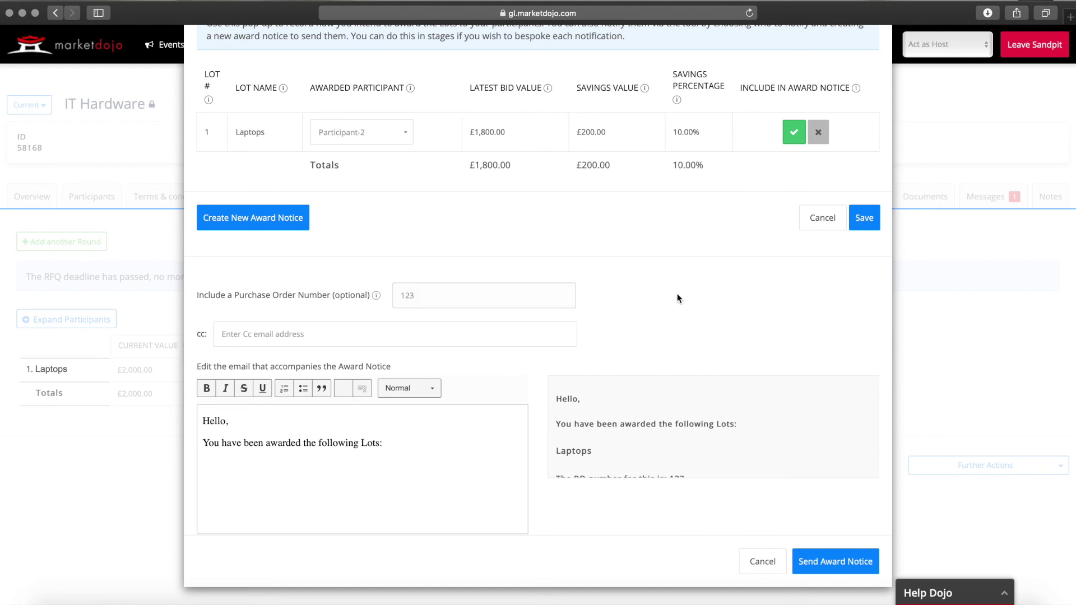
left_click(832, 562)
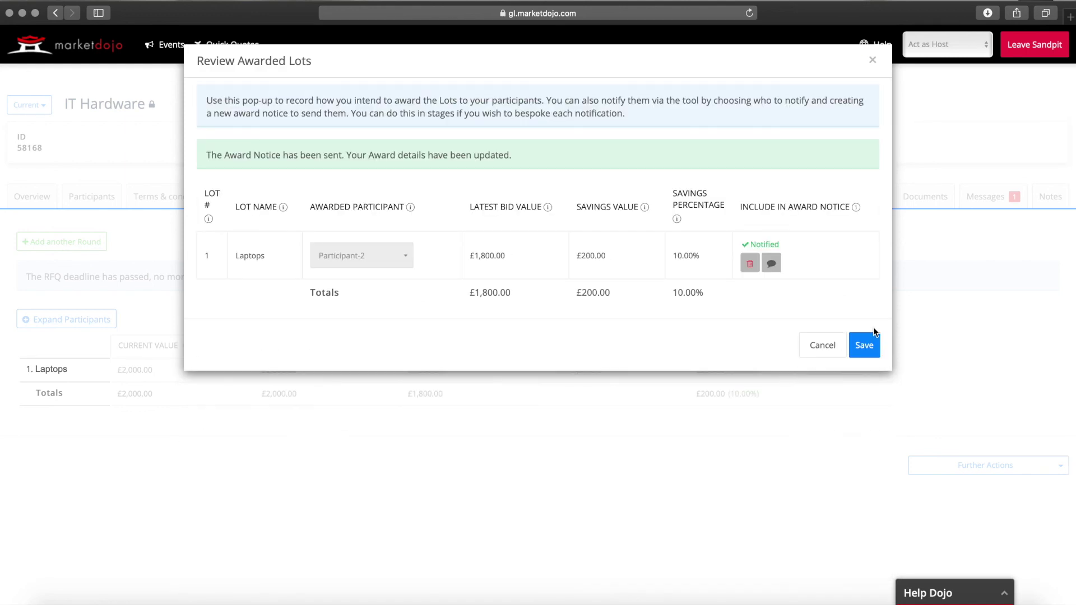
left_click(864, 346)
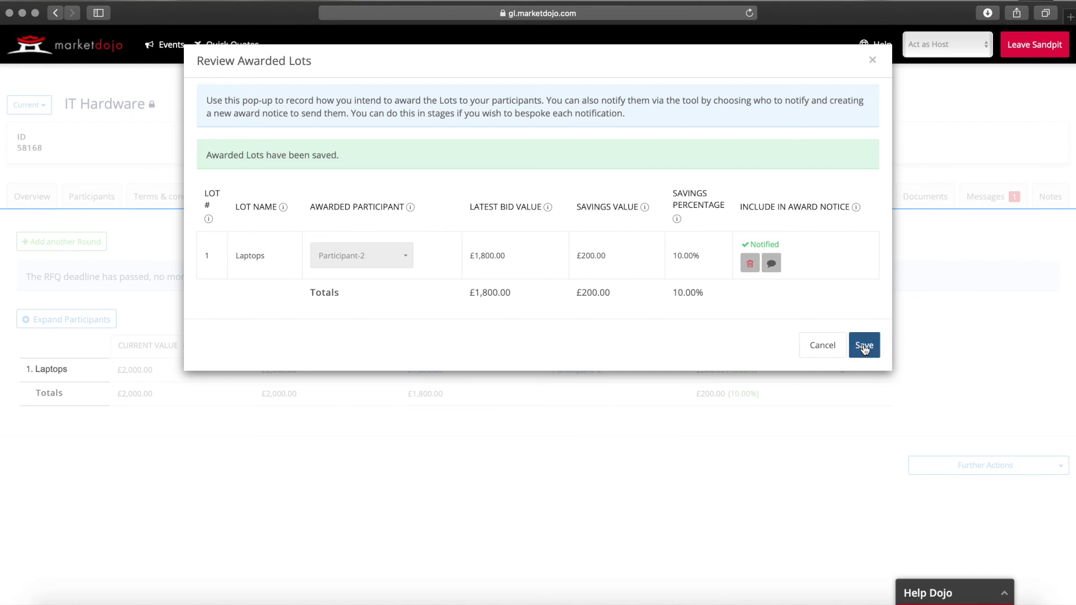
left_click(872, 60)
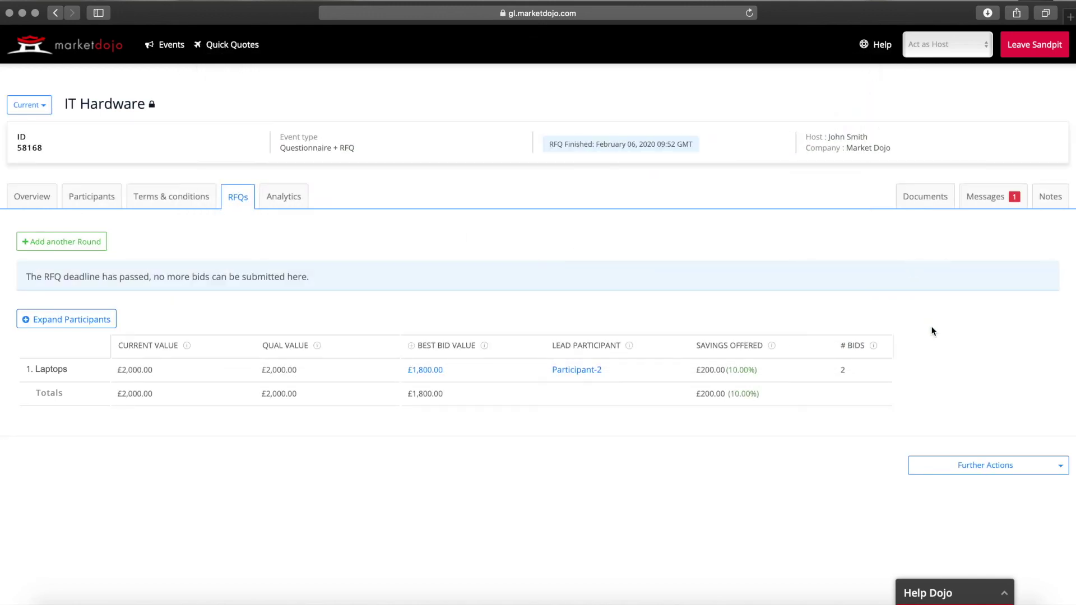